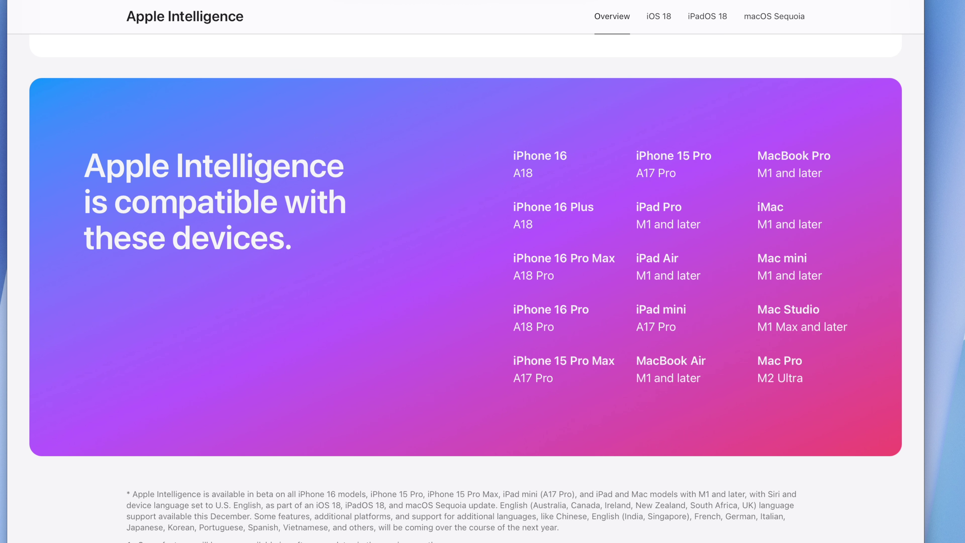
- Examine the list of devices compatible with Apple Intelligence
scroll(465, 289, "down", 2)
scroll(465, 289, "up", 5)
scroll(466, 289, "down", 3)
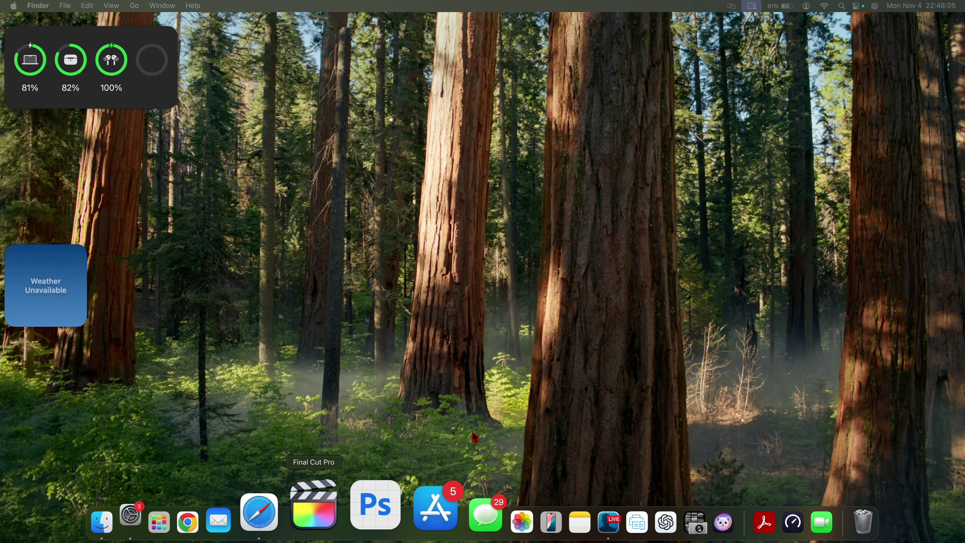
- Open Software Update in System Settings and view the details of the macOS Sequoia 15.2 Beta 2 update
left_click(197, 523)
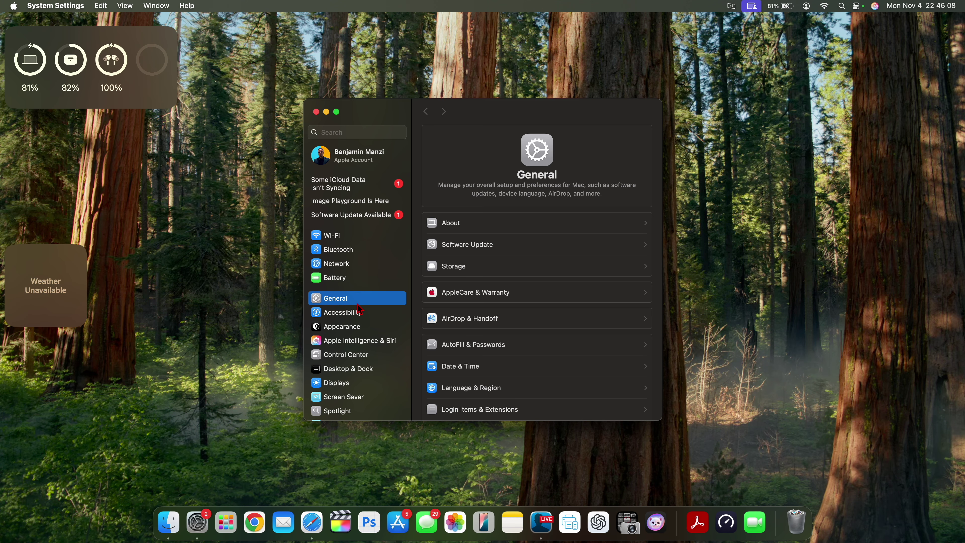
left_click(494, 249)
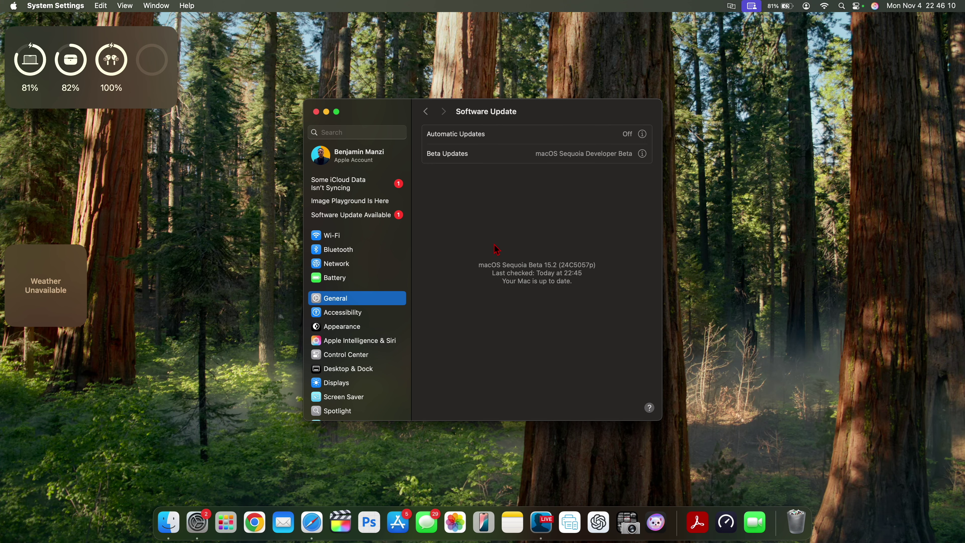
left_click(626, 210)
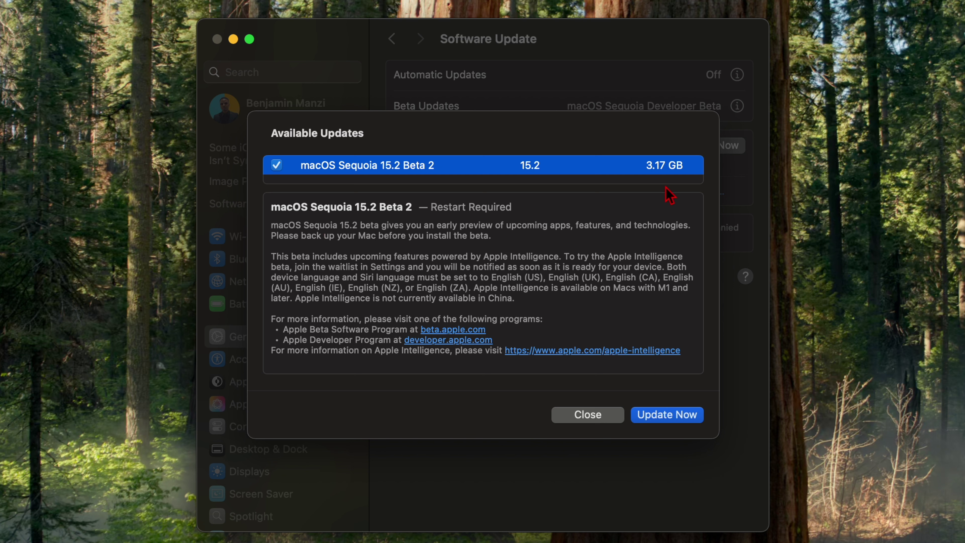
key("Return")
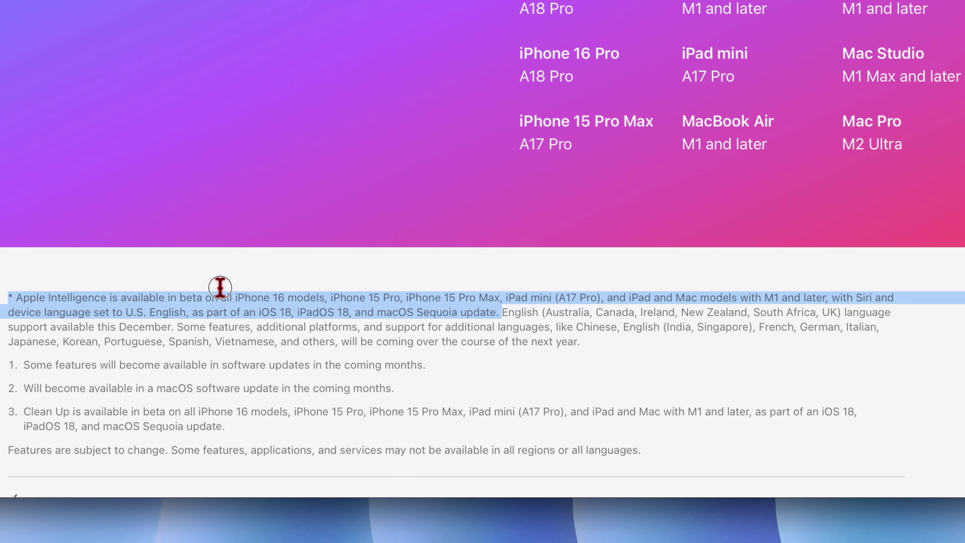
- Highlight the web page footnote on Apple Intelligence device availability and language requirements
left_click_drag(218, 284, 167, 329)
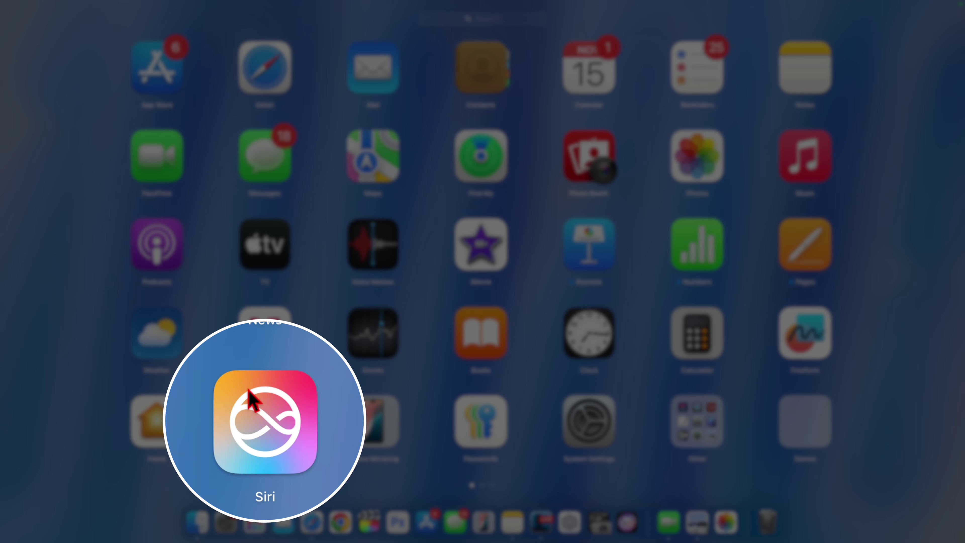
- Bring up the Type to Siri prompt from the desktop and dismiss it
left_click(312, 433)
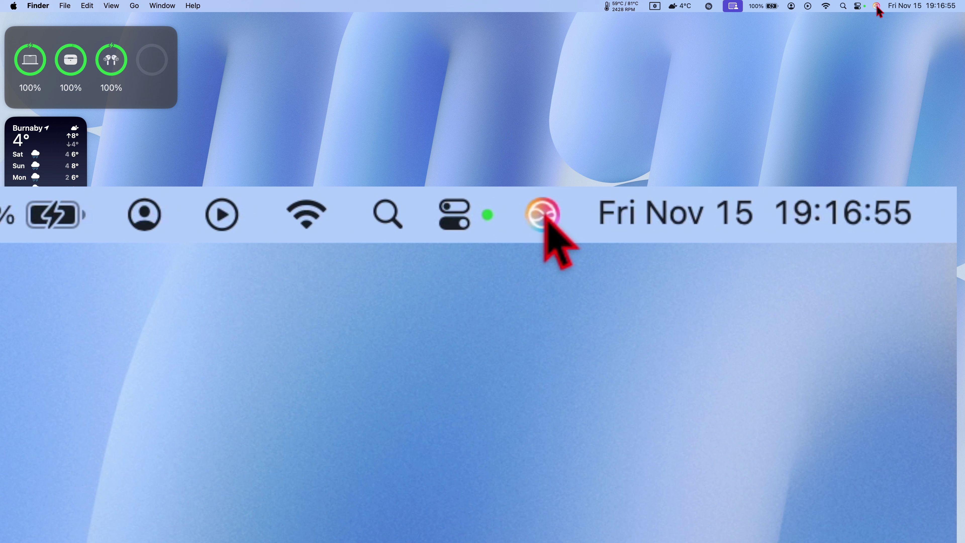
left_click(878, 12)
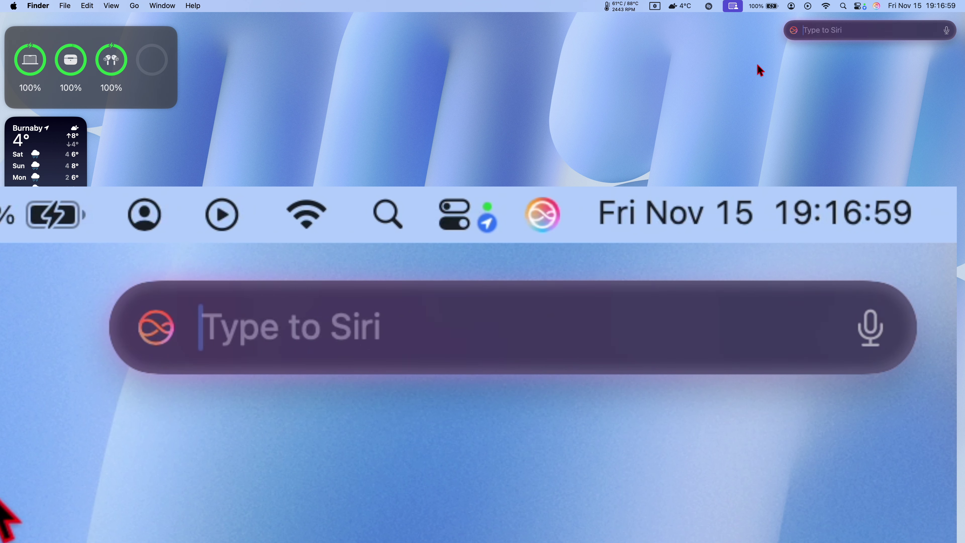
left_click(677, 151)
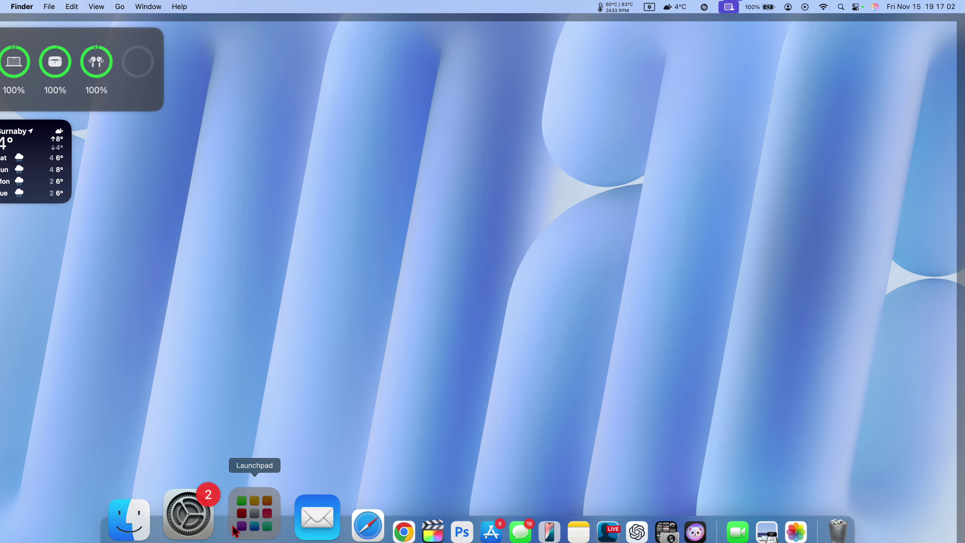
- Open Launchpad and look through its further pages of applications
left_click(254, 521)
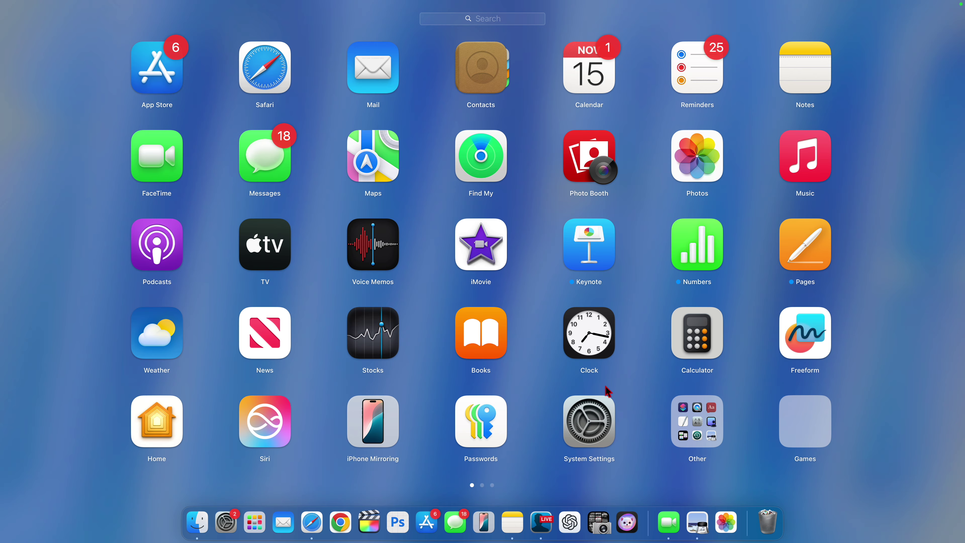
scroll(607, 392, "right", 5)
scroll(607, 392, "right", 5)
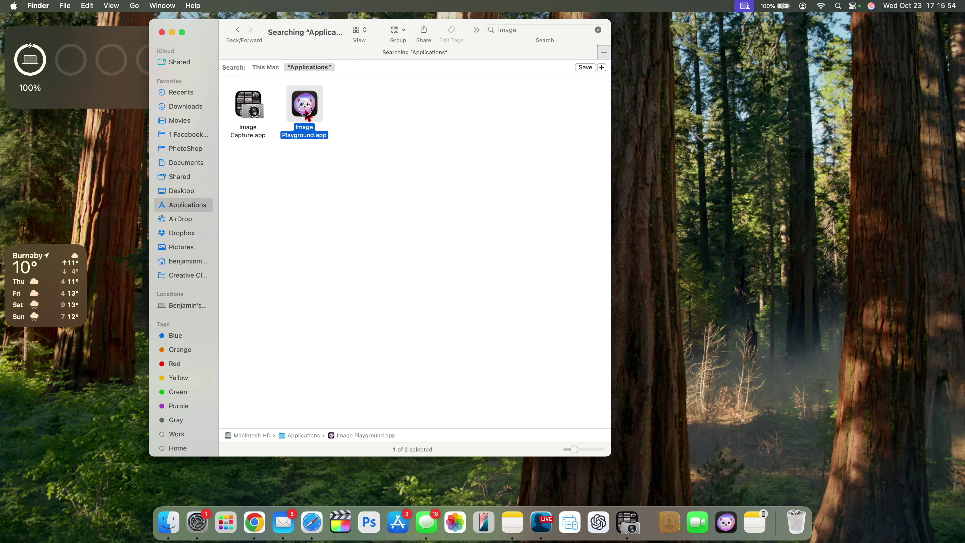
- Launch Image Playground from the Applications search results and minimize the Finder window behind it
double_click(306, 110)
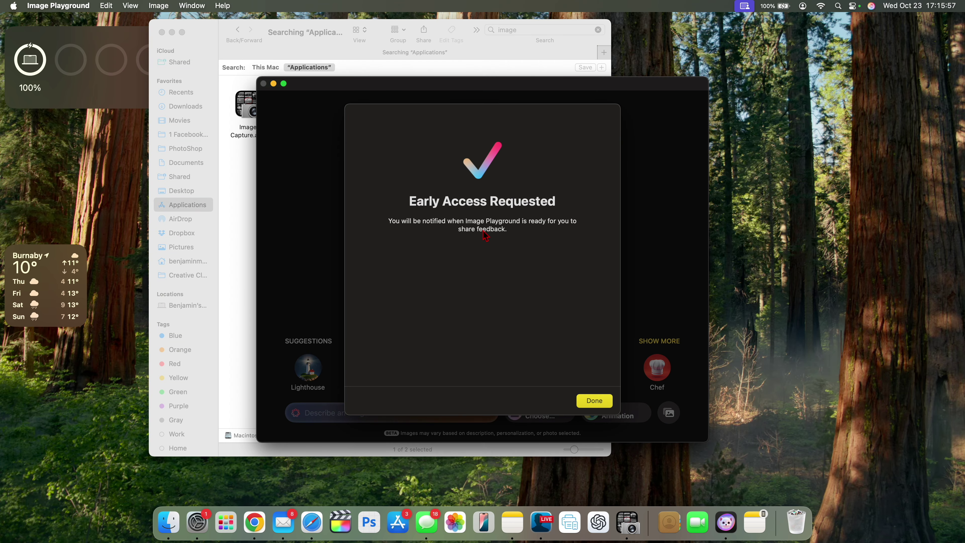
left_click(172, 32)
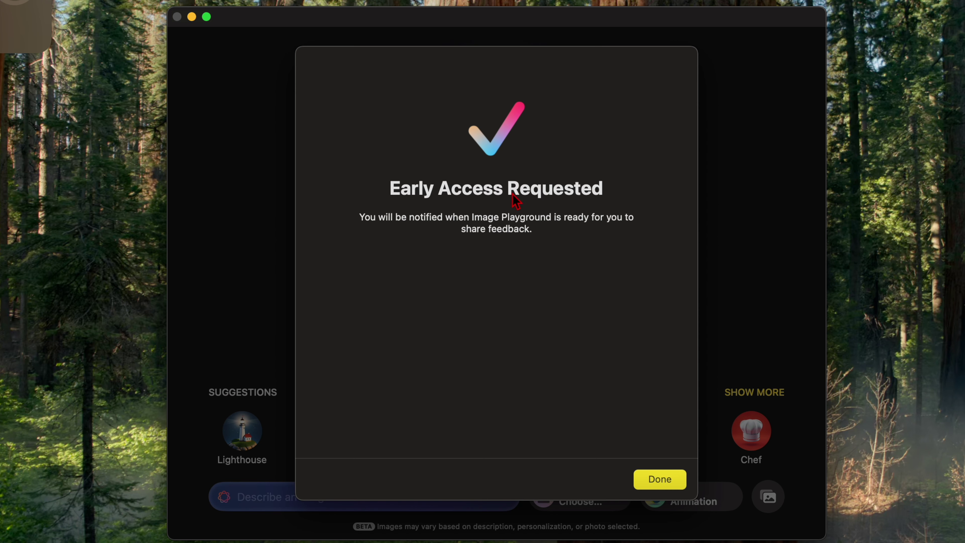
left_click_drag(548, 20, 544, 12)
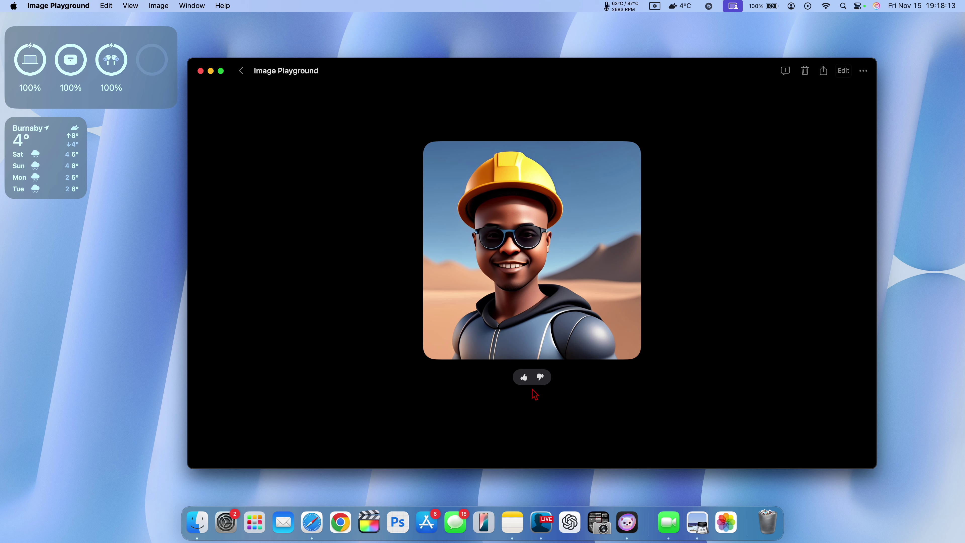
- Review the negative feedback form for the yellow hard hat portrait and close it without sharing anything
left_click(541, 378)
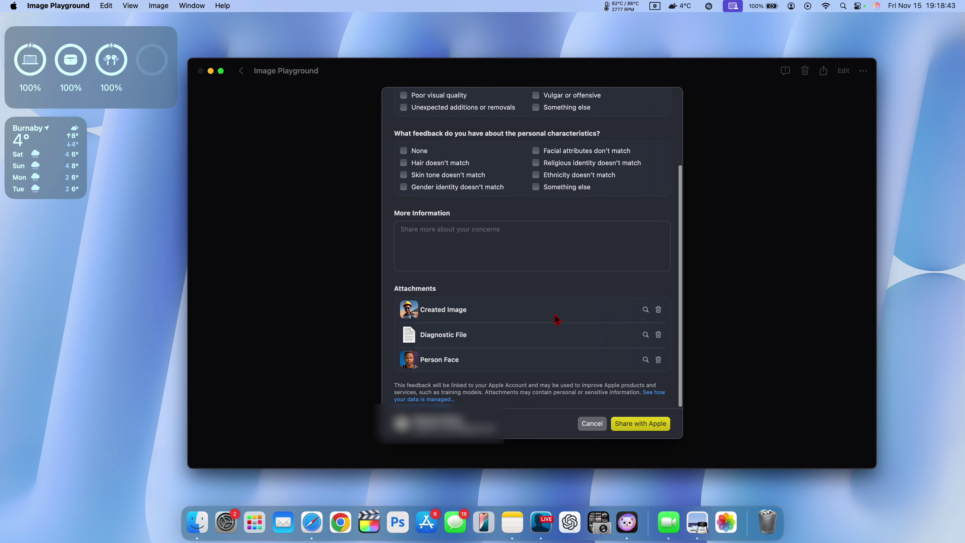
scroll(580, 380, "up", 10)
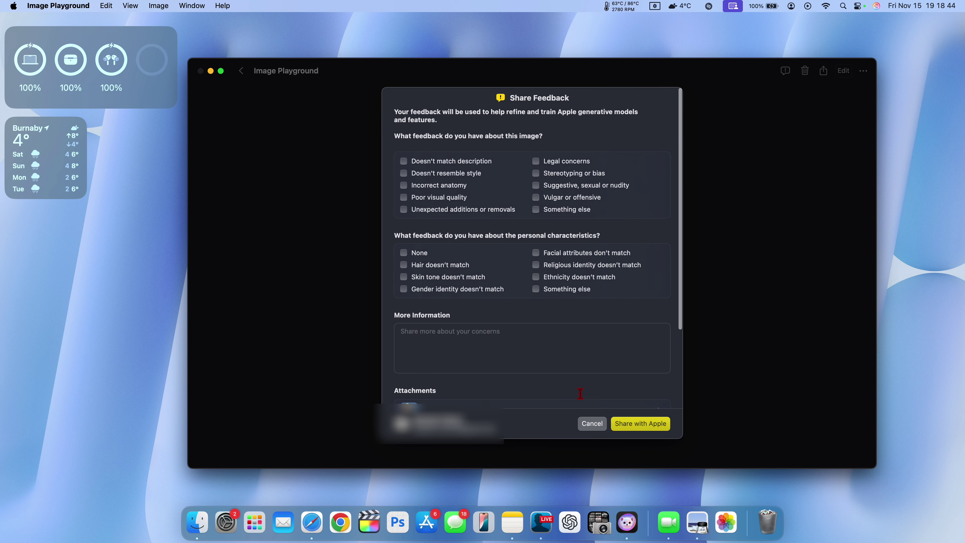
left_click(592, 424)
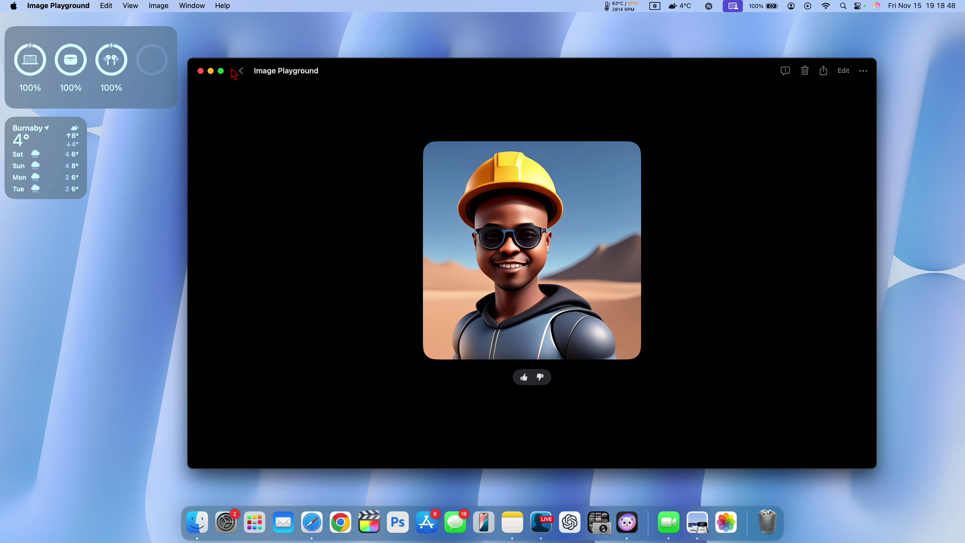
- Return to the image gallery and generate a new image from the description "A red car on a sunny day"
left_click(240, 71)
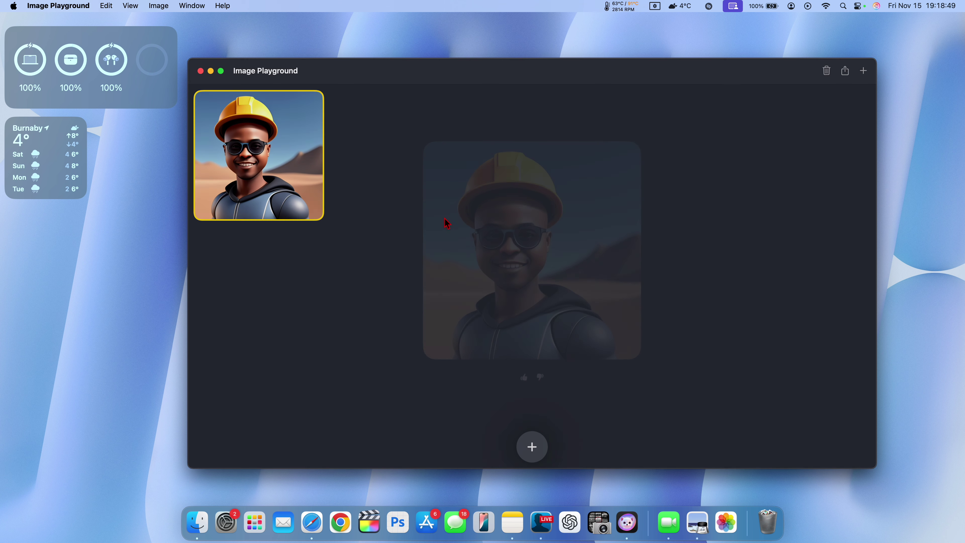
left_click(532, 447)
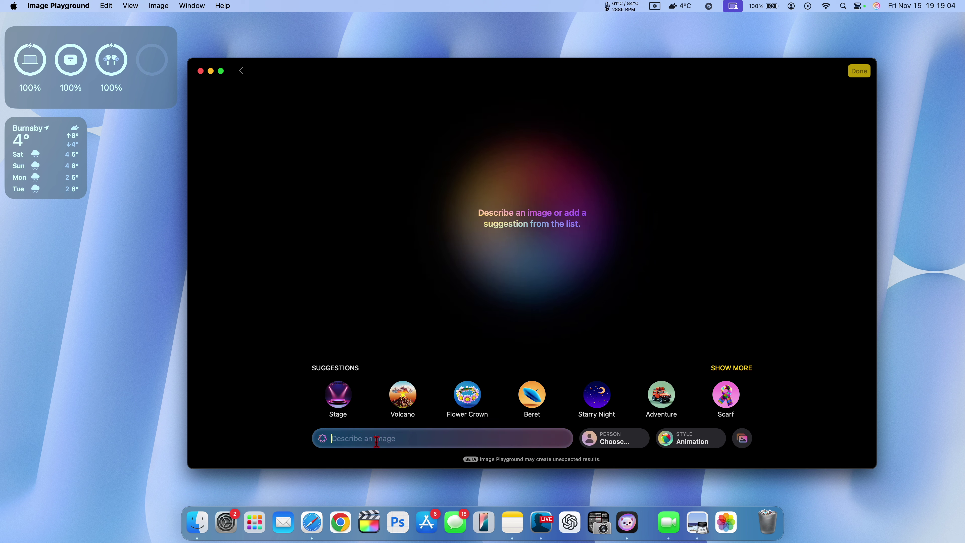
type("A red car on a sunnd")
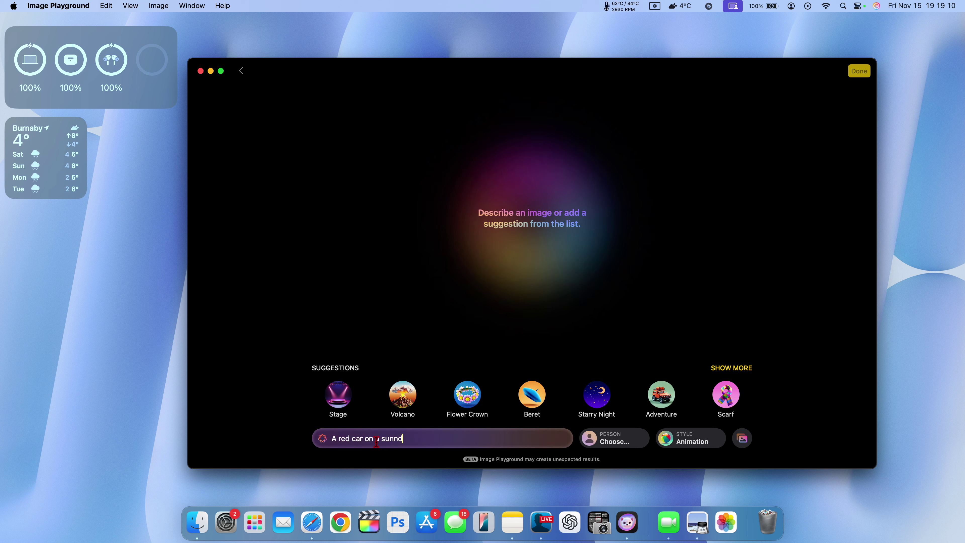
key("BackSpace")
type("y day")
key("Return")
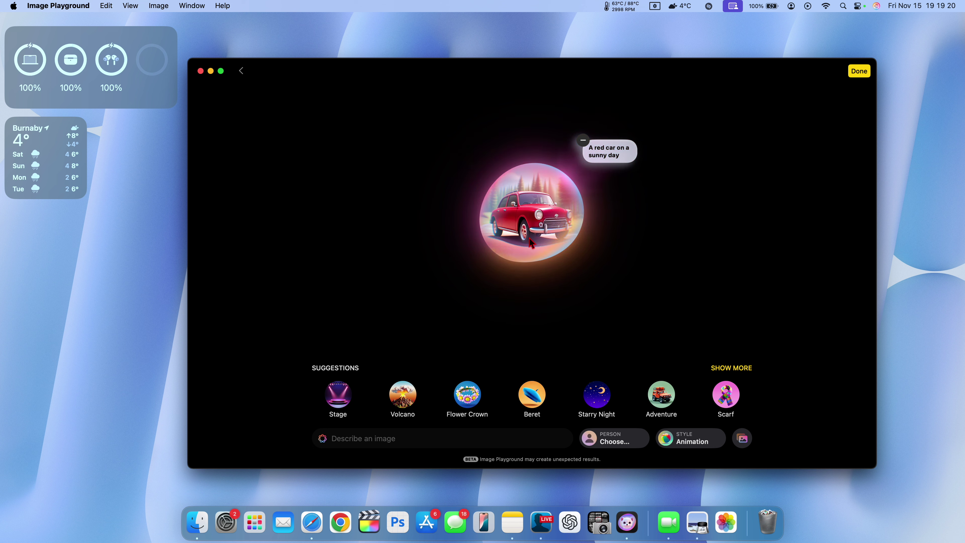
- Add the Stage and Volcano suggestions to the red car image and view the generated results
left_click(336, 392)
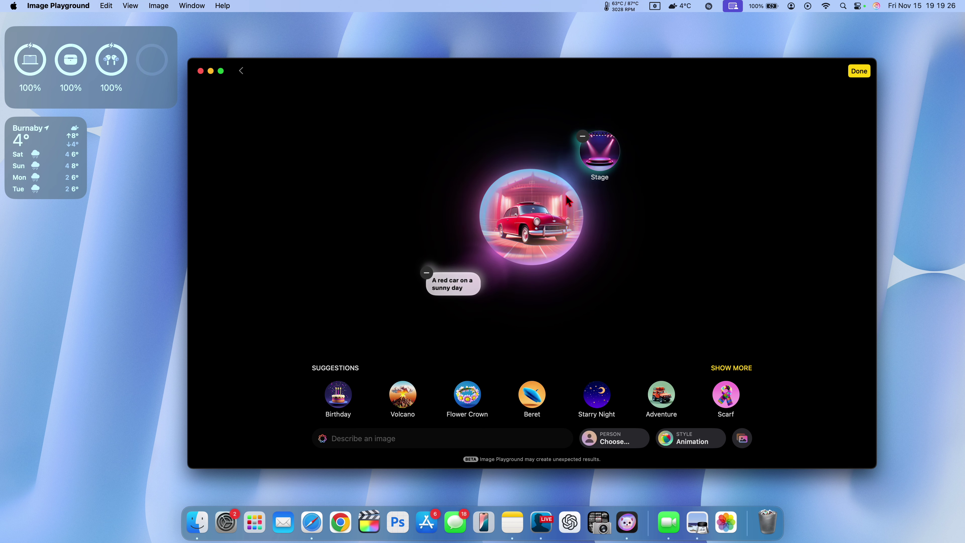
left_click(546, 235)
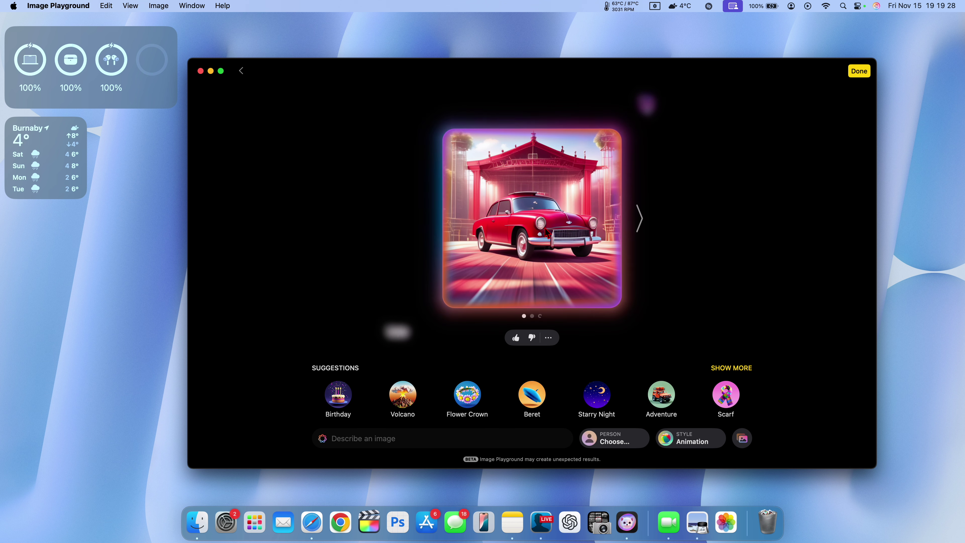
left_click(403, 394)
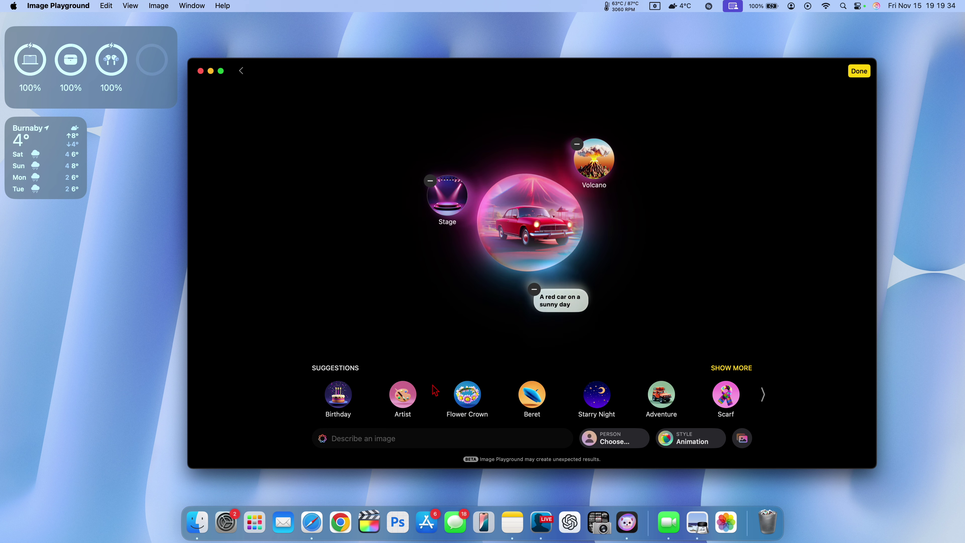
left_click(538, 188)
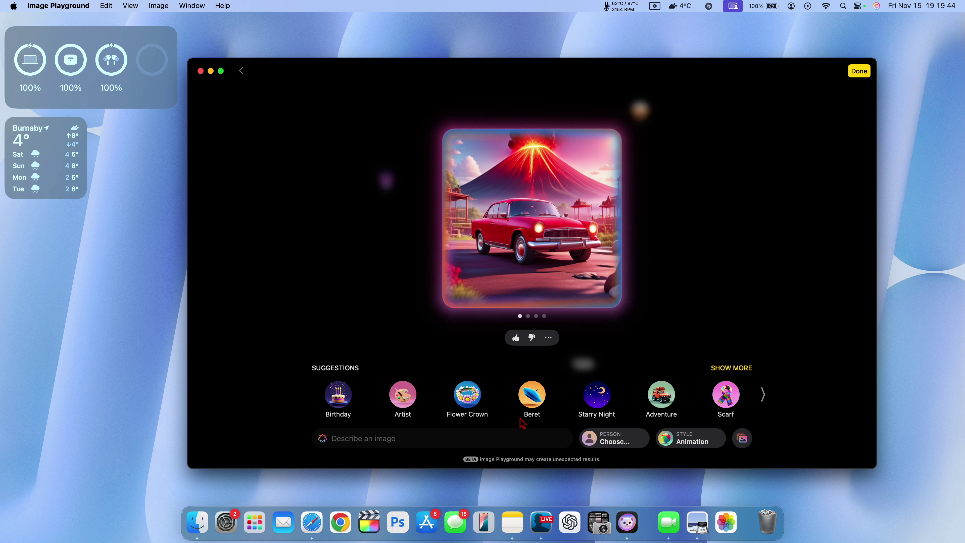
- Add the Adventure and Mountains suggestions to the red car image and remove the Stage element
left_click(670, 405)
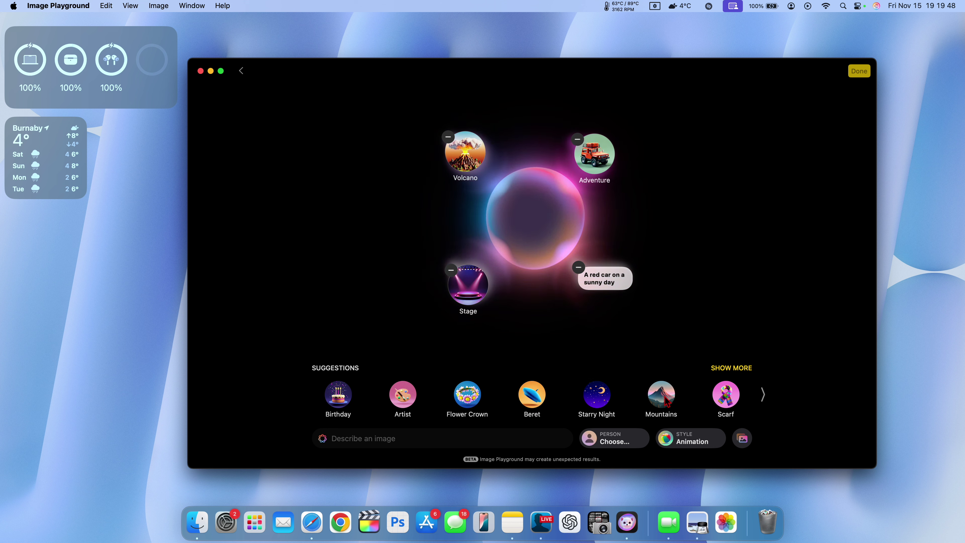
left_click(662, 398)
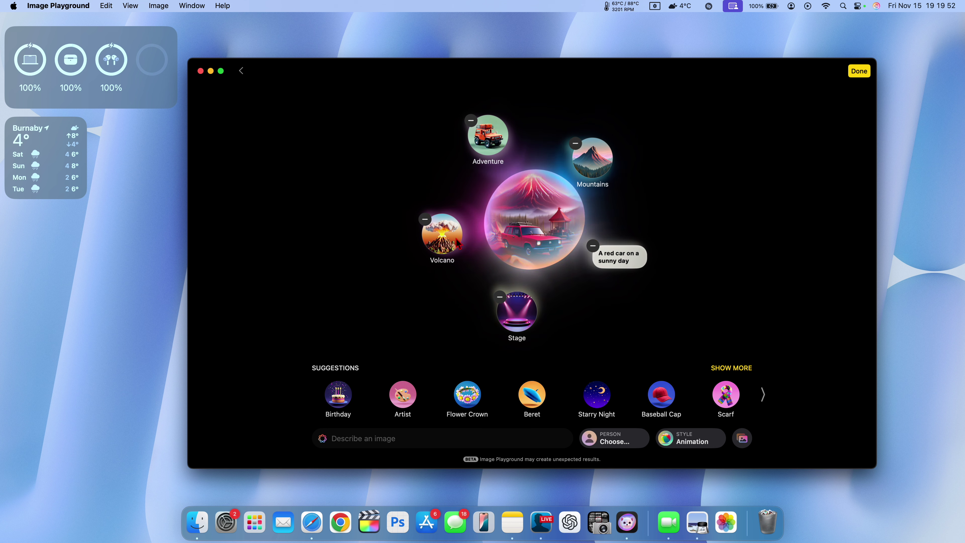
left_click(527, 303)
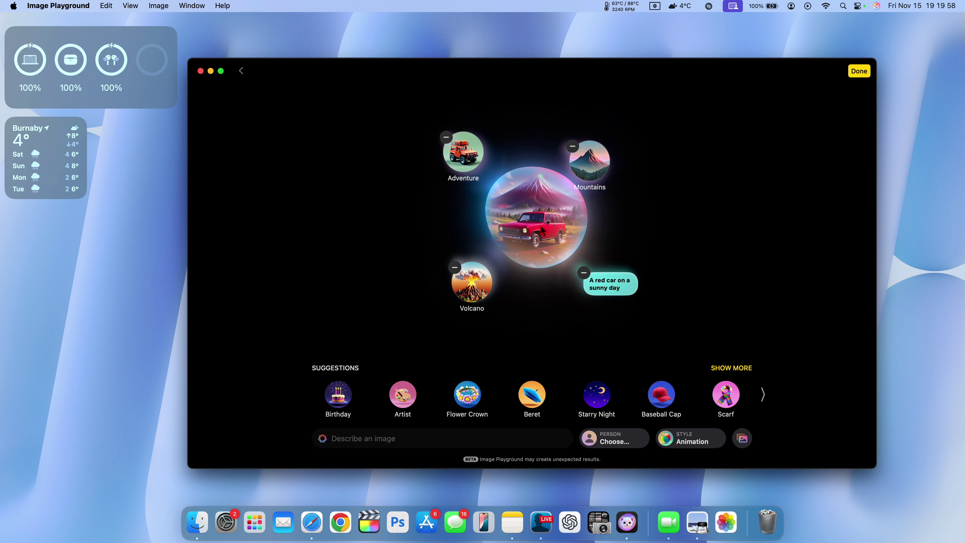
- Browse the generated variations and save the third one, showing the red car in front of the volcano
left_click(639, 228)
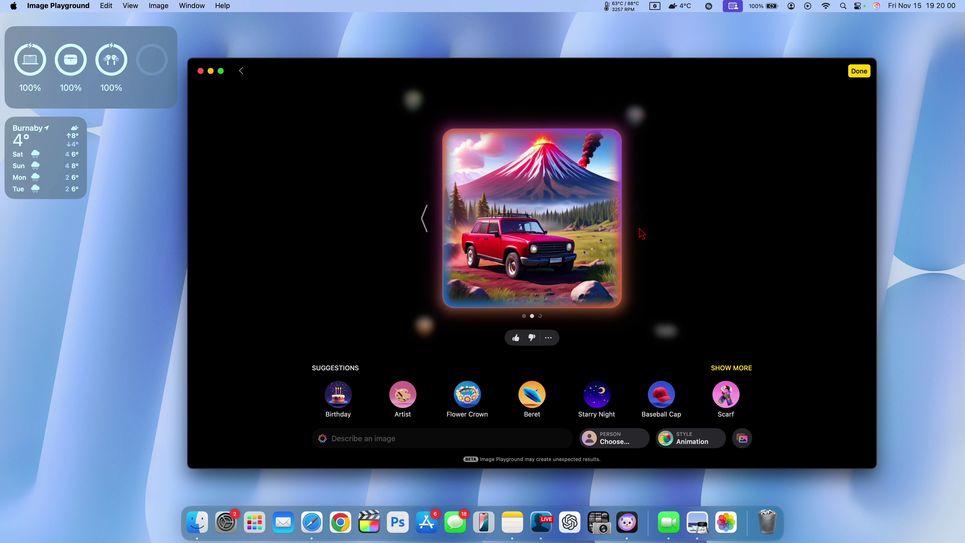
left_click(639, 227)
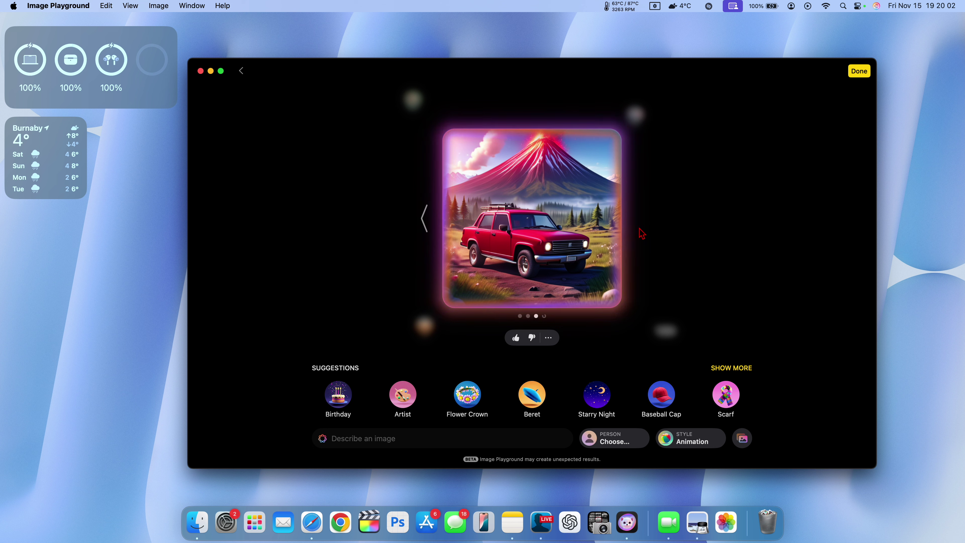
left_click(639, 228)
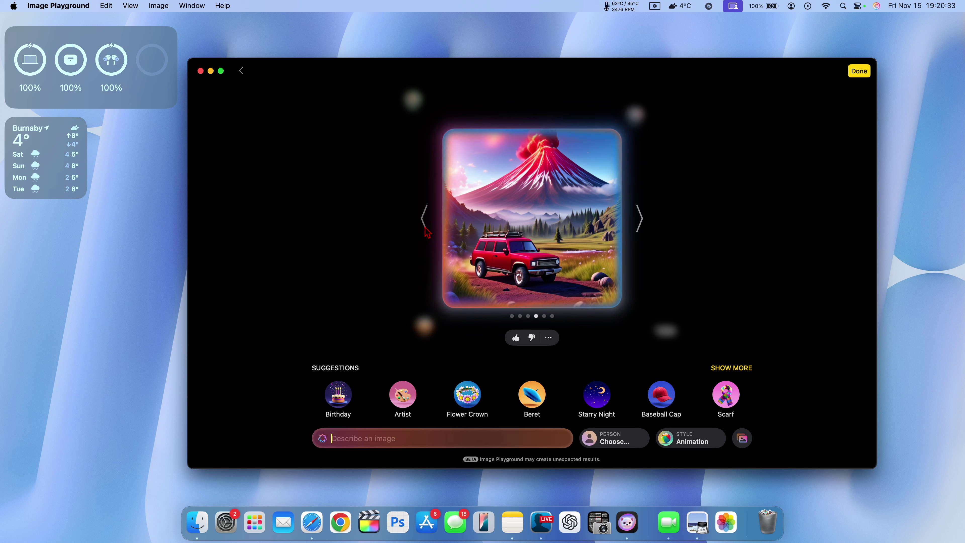
left_click(425, 228)
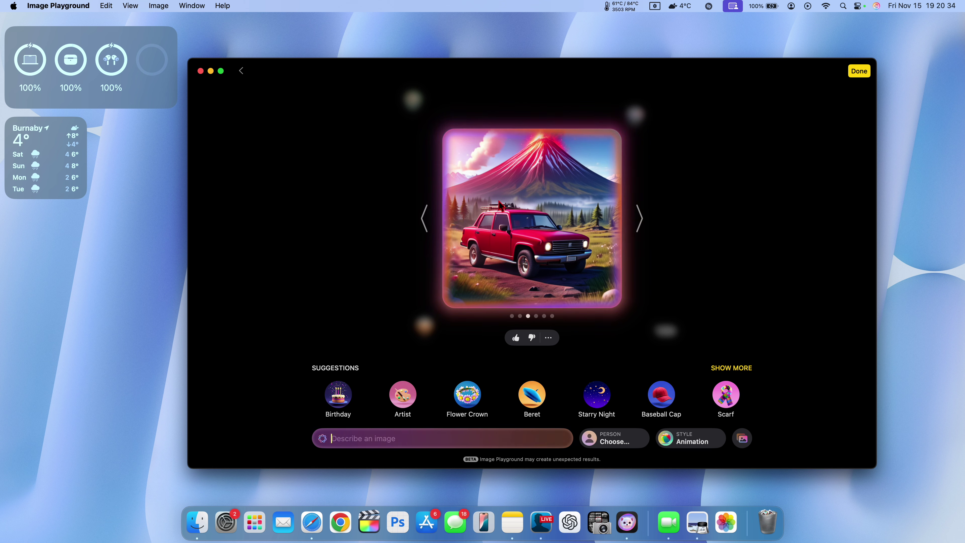
left_click(855, 72)
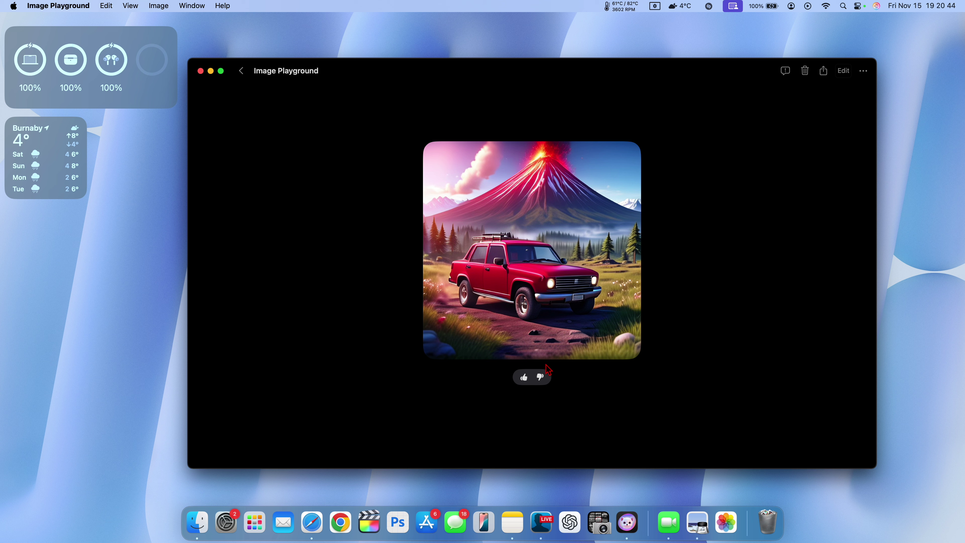
- Return to the image gallery and start a new image based on today's photo of the man in the white patterned hoodie
left_click(243, 75)
left_click(532, 446)
left_click(742, 438)
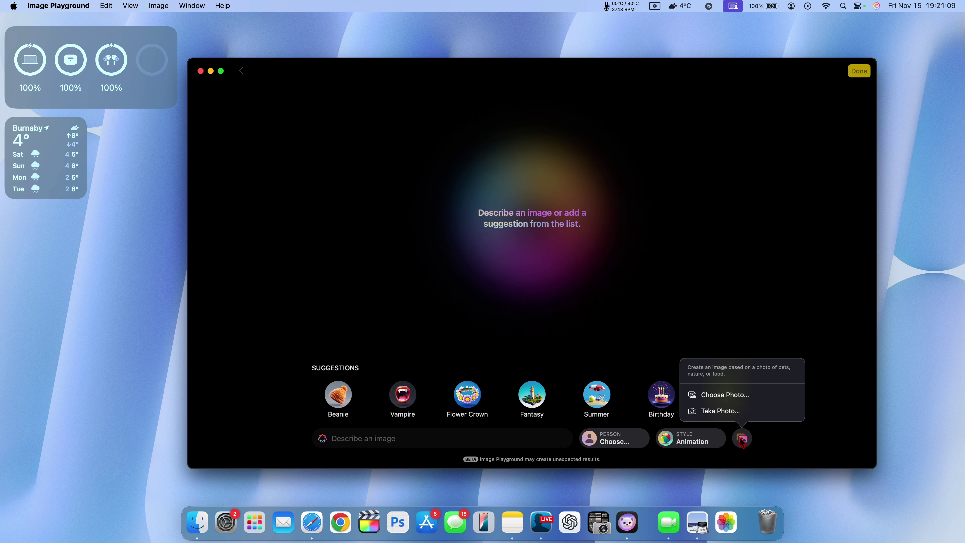
left_click(724, 397)
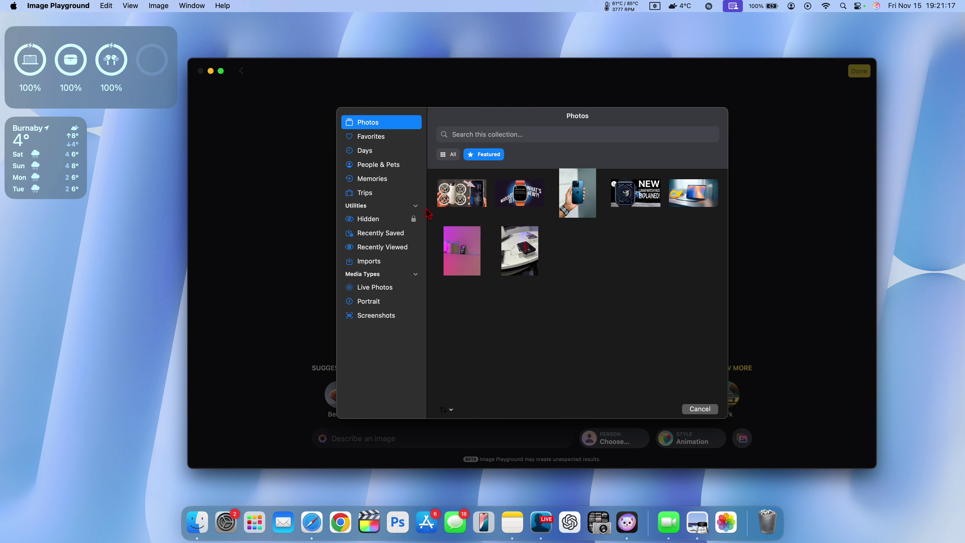
key("Down")
key("Down")
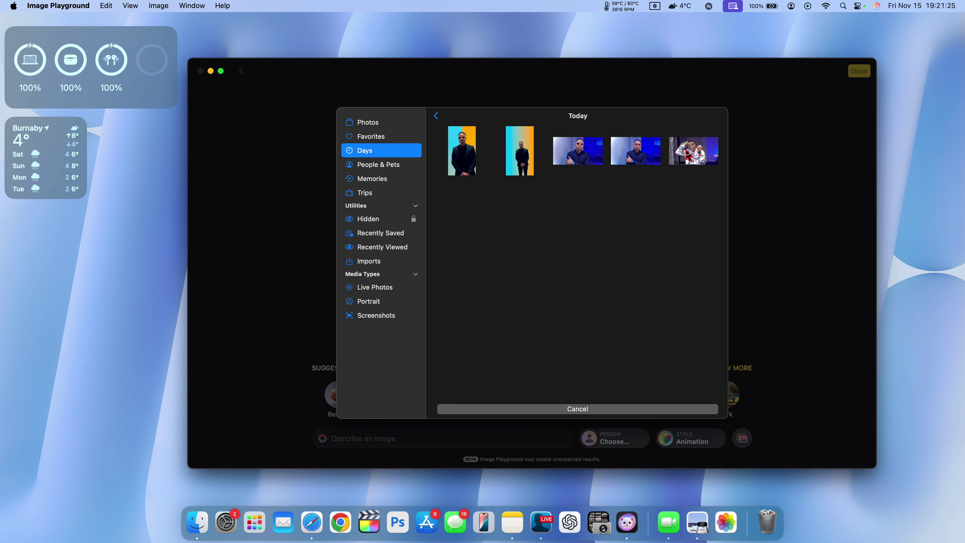
left_click(686, 149)
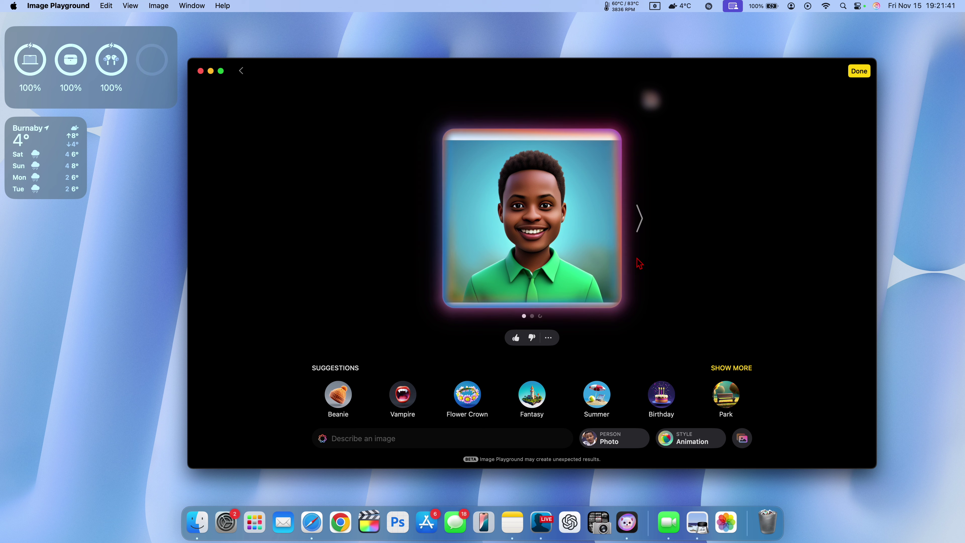
- Browse the generated portrait variations and compare them with the original picture in the Photos app
left_click(639, 224)
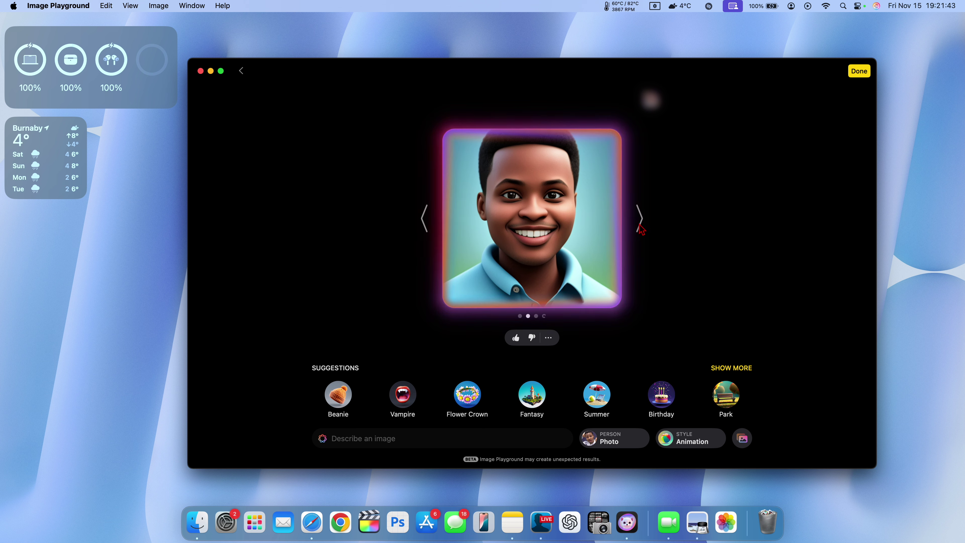
left_click(639, 225)
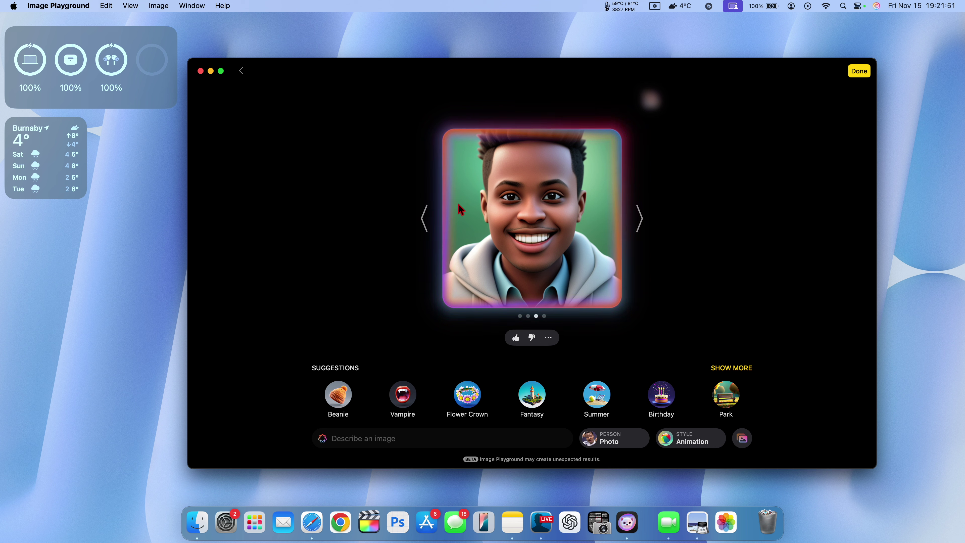
left_click(432, 211)
left_click(430, 215)
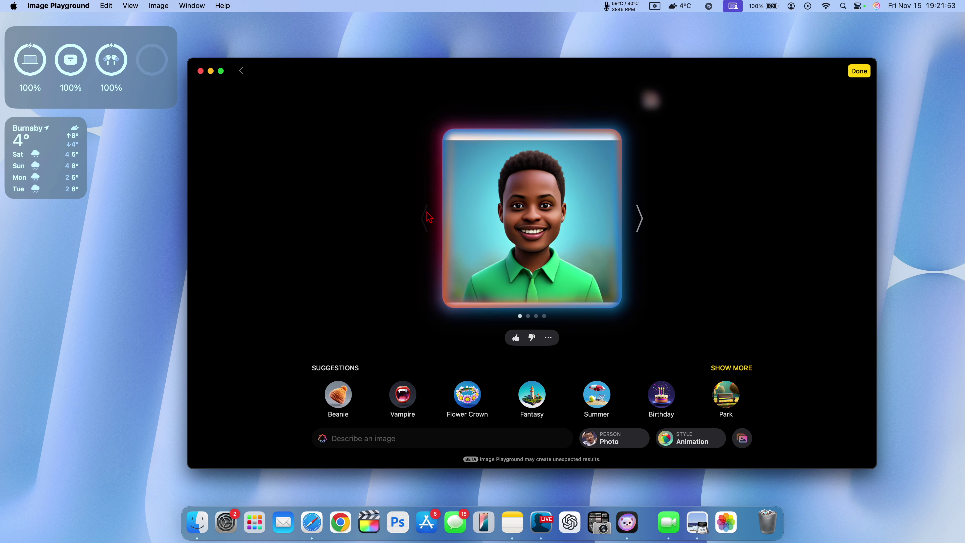
left_click(640, 230)
left_click(640, 230)
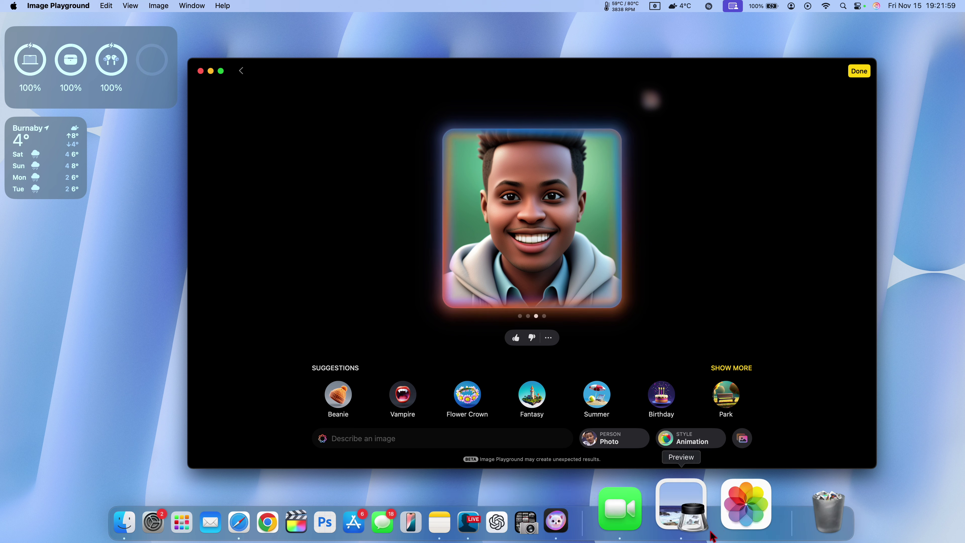
left_click(726, 520)
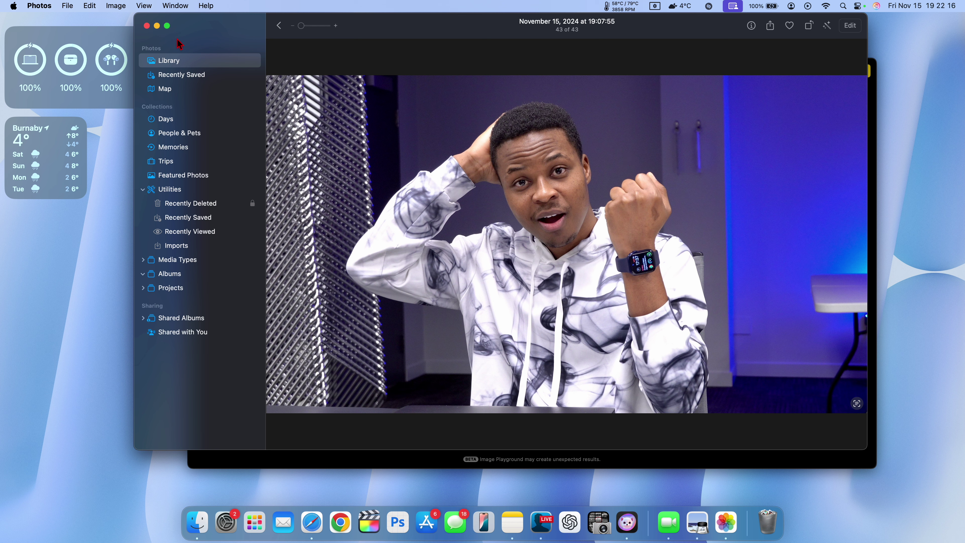
left_click(149, 27)
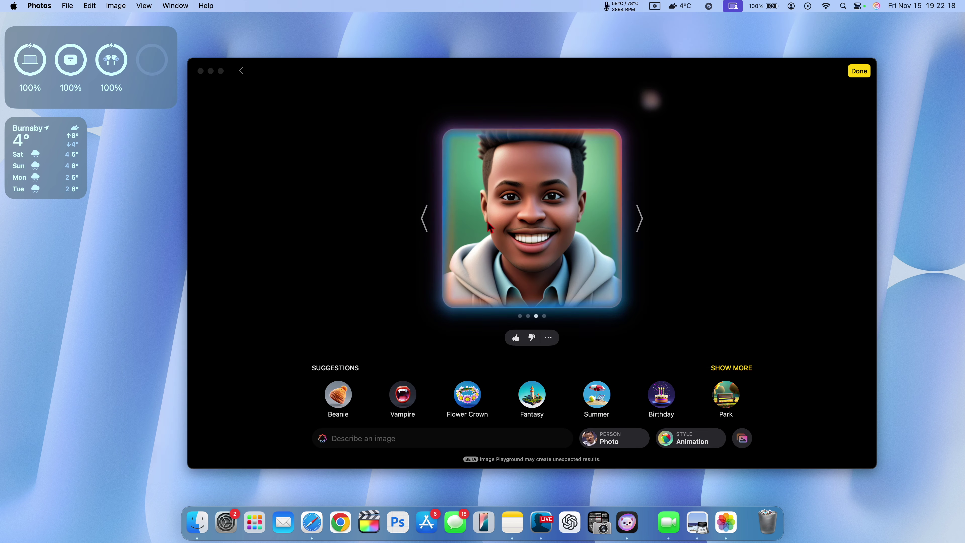
- Try to modify the portrait with the description "make super man" and remove that description again
left_click(359, 442)
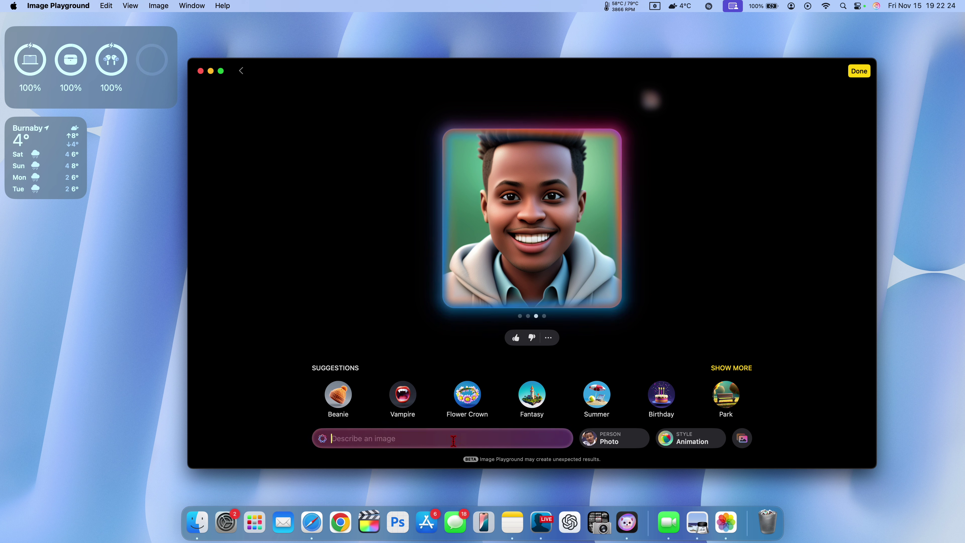
type("make")
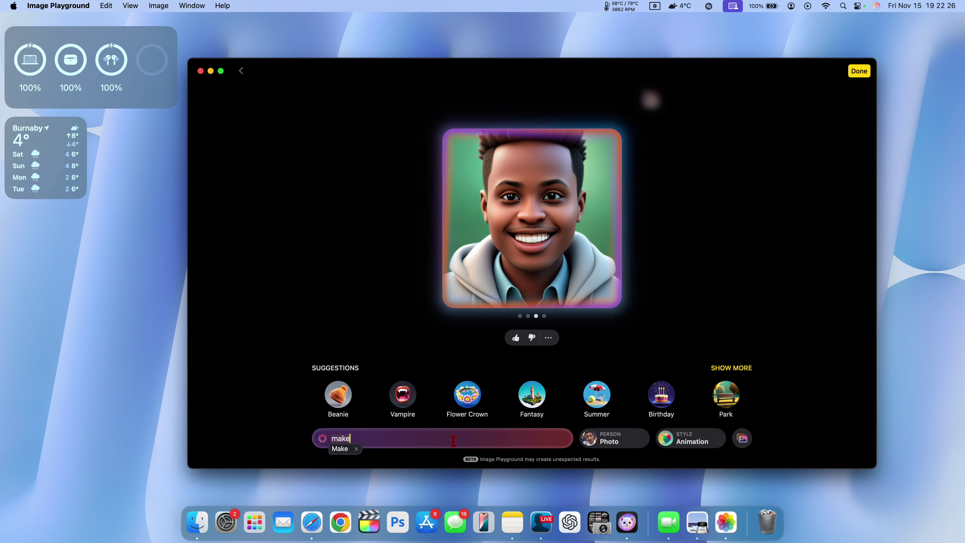
type(" super man")
key("Return")
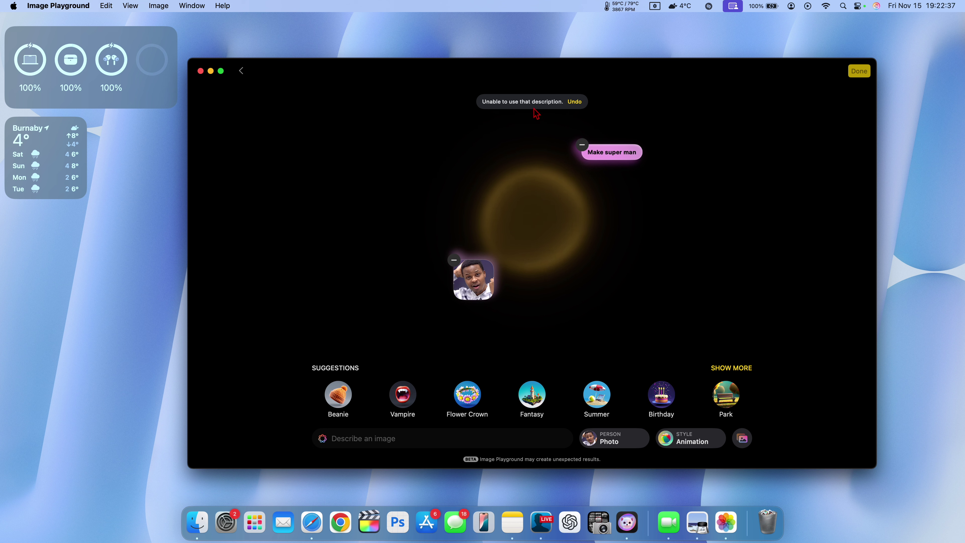
left_click(583, 142)
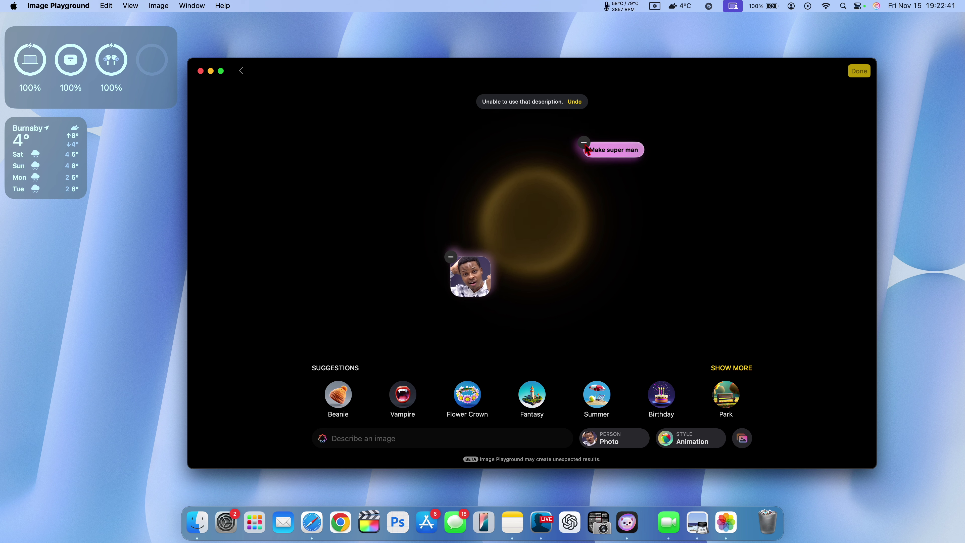
- Add the description "make super hero" to the portrait and browse the generated variations
left_click(380, 439)
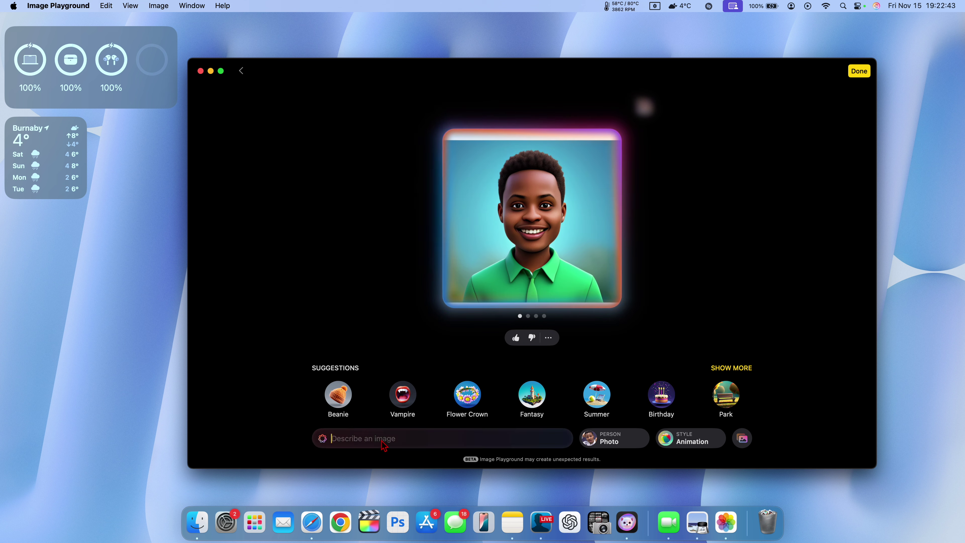
type("make super hero")
key("Return")
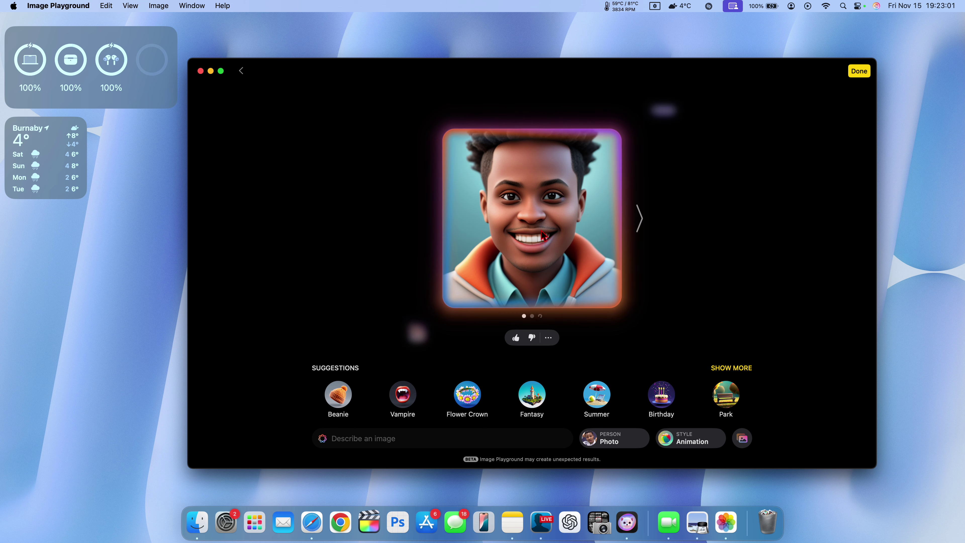
left_click(640, 218)
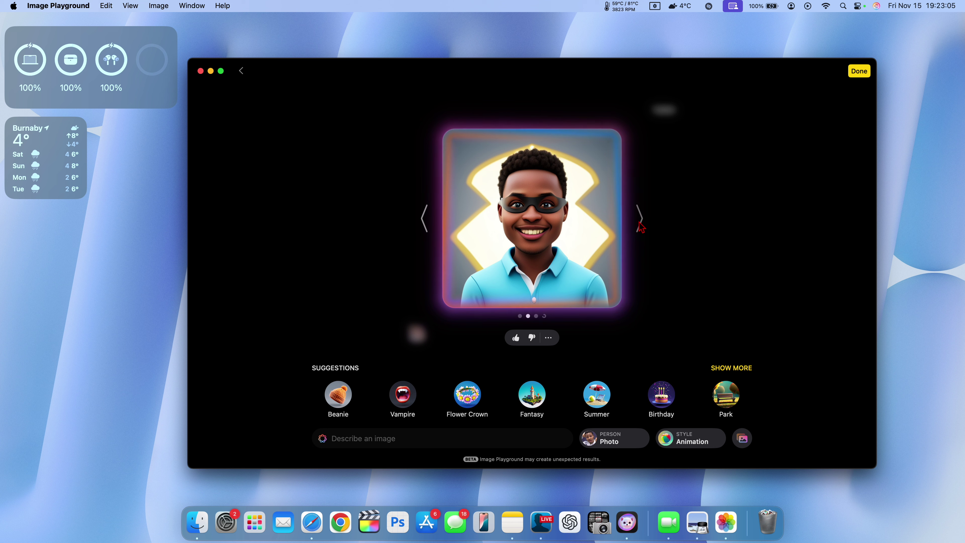
left_click(640, 227)
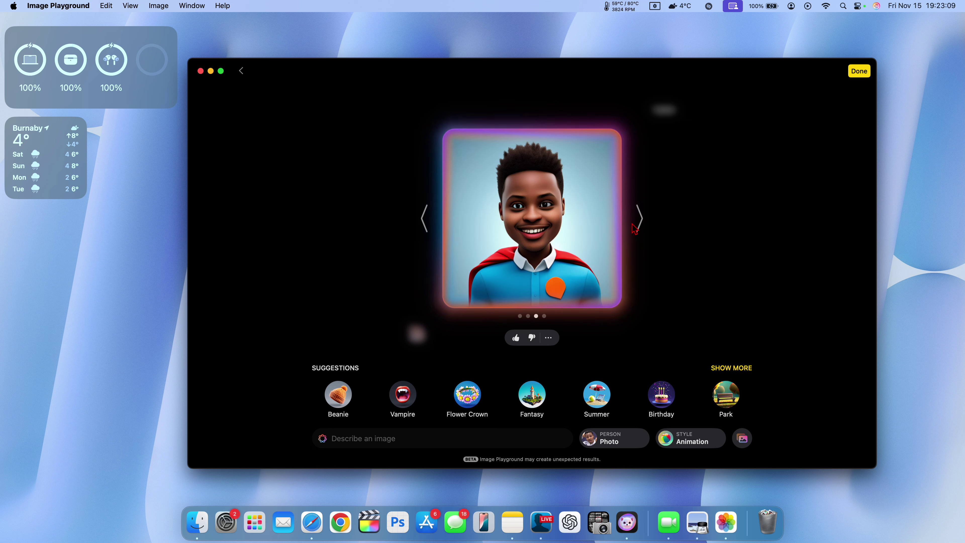
left_click(635, 224)
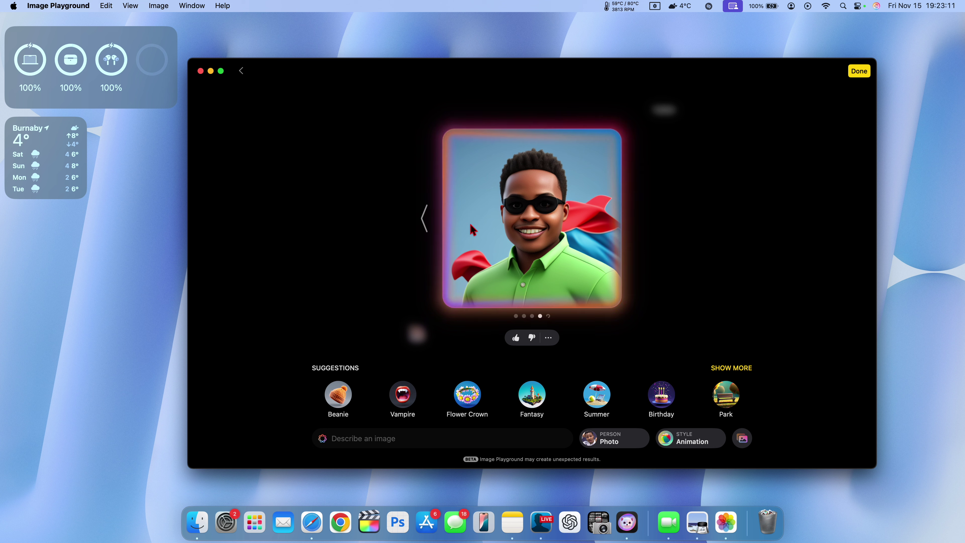
left_click(426, 218)
left_click(426, 219)
left_click(426, 219)
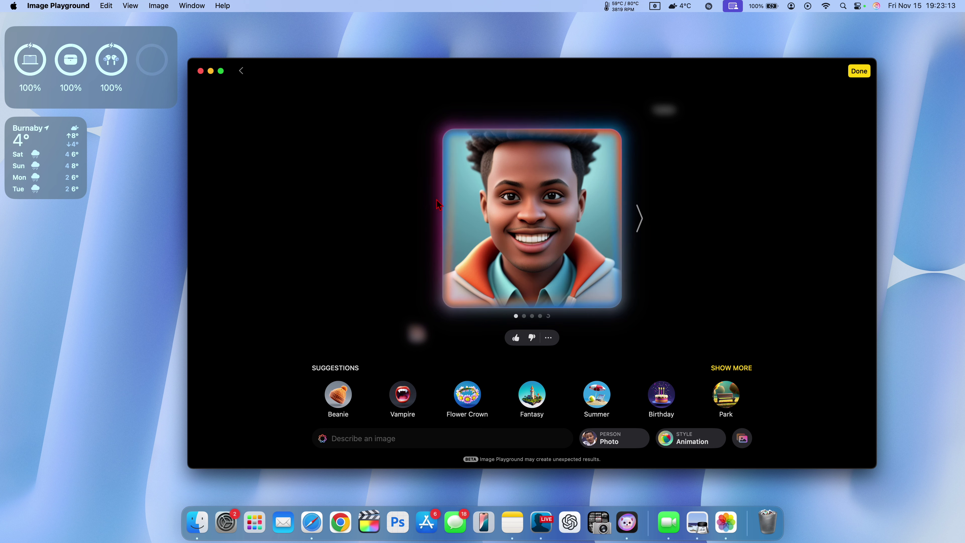
- Replace the super hero description with the Vampire suggestion and browse the generated portraits
left_click(381, 245)
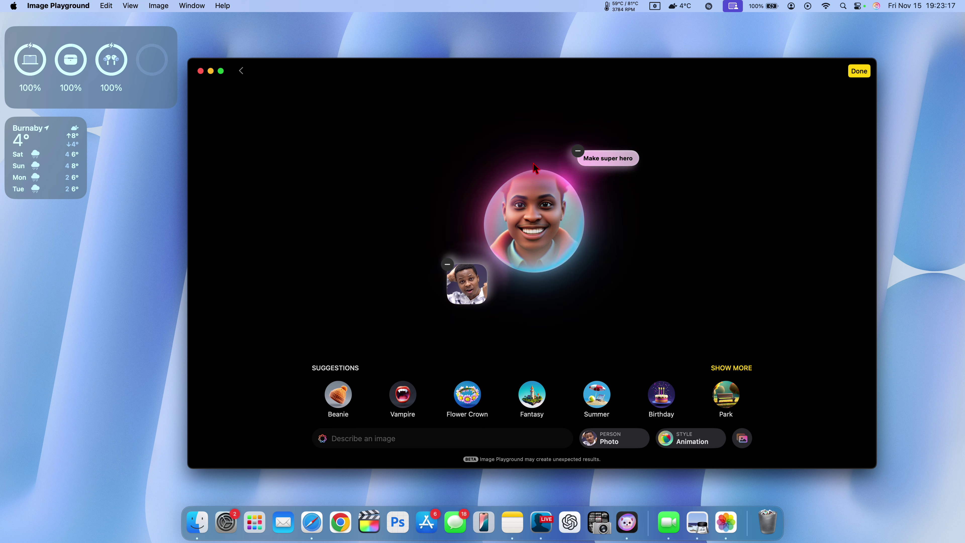
left_click(578, 151)
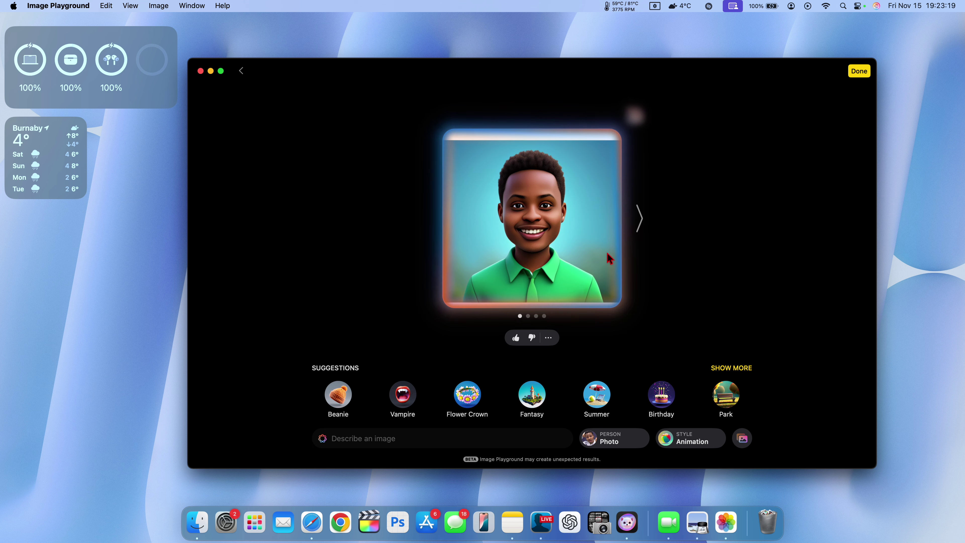
left_click(399, 416)
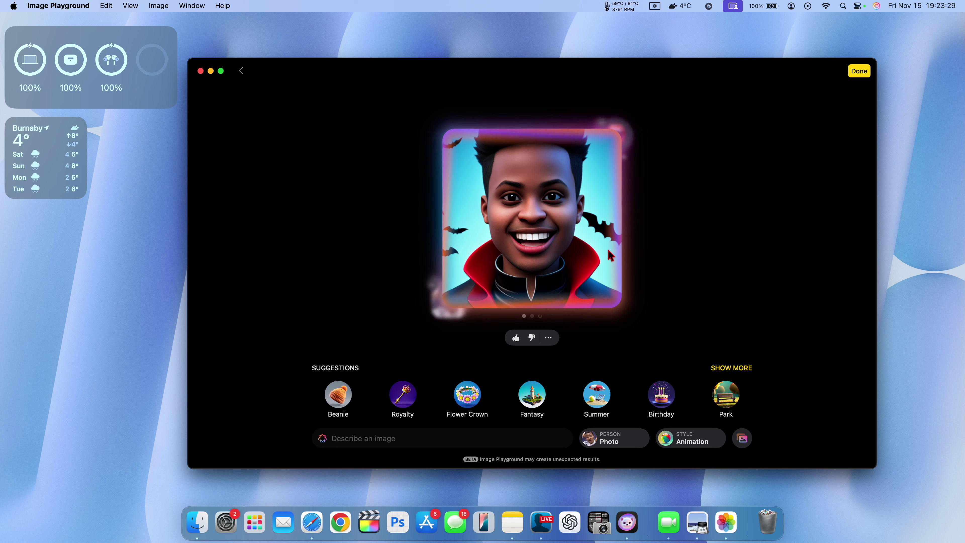
left_click(639, 224)
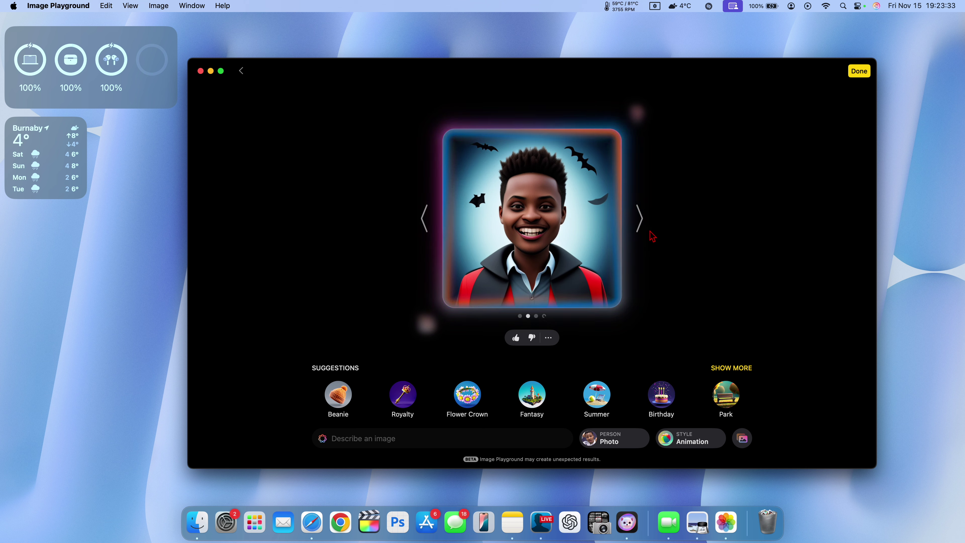
left_click(640, 222)
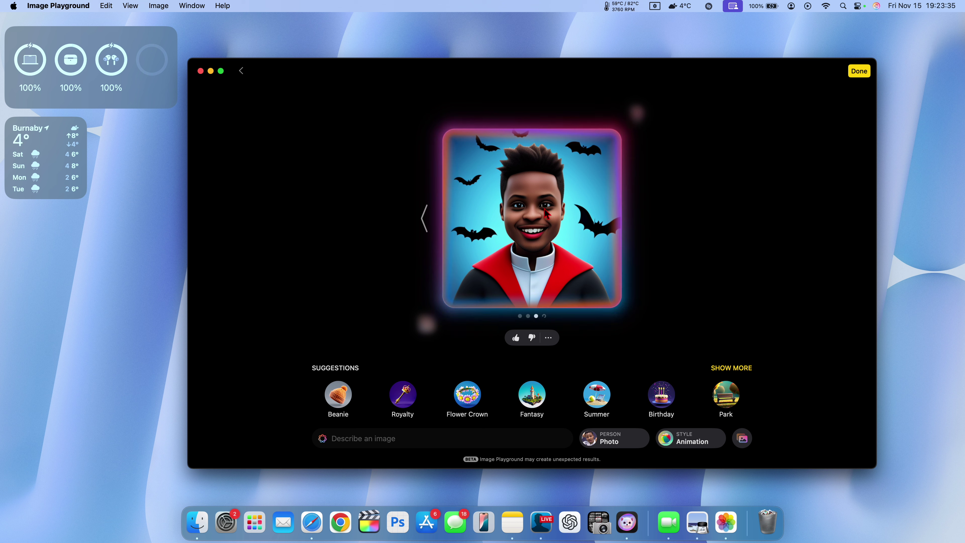
left_click(423, 233)
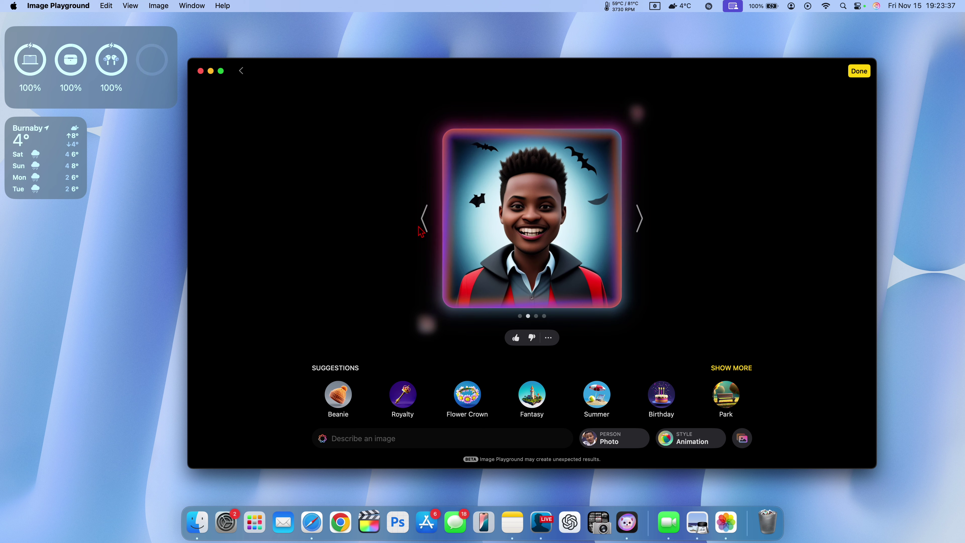
left_click(425, 232)
- Remove the Vampire element from the portrait and add the Sunset theme instead
left_click(394, 265)
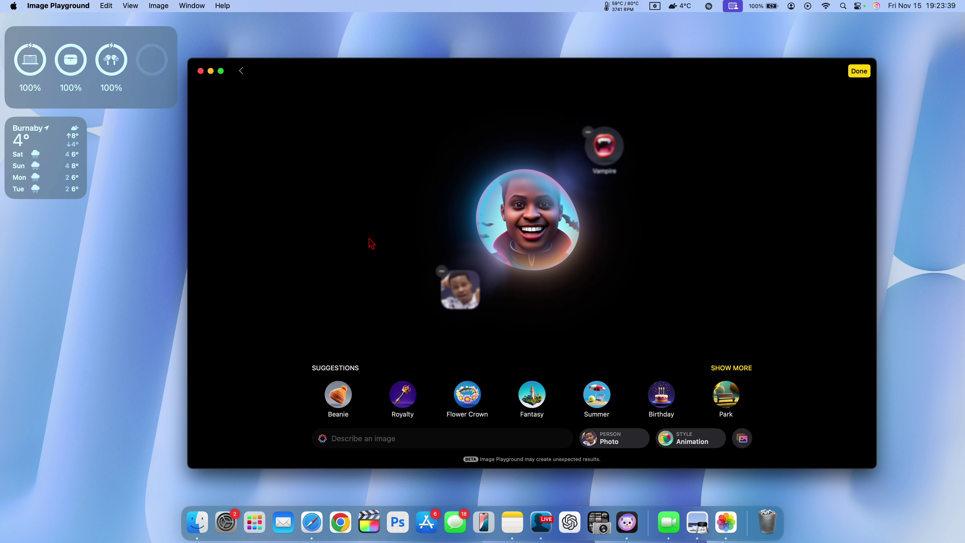
left_click(576, 144)
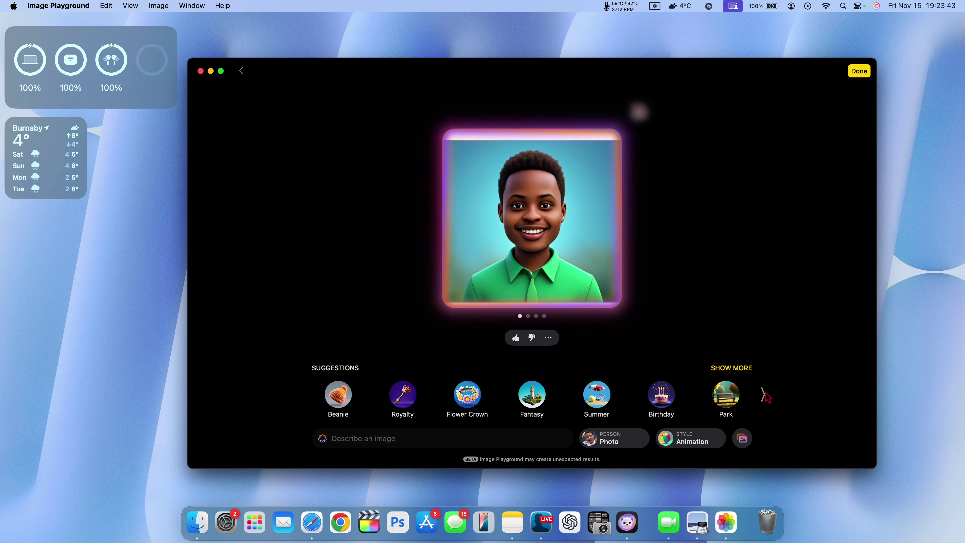
left_click(761, 395)
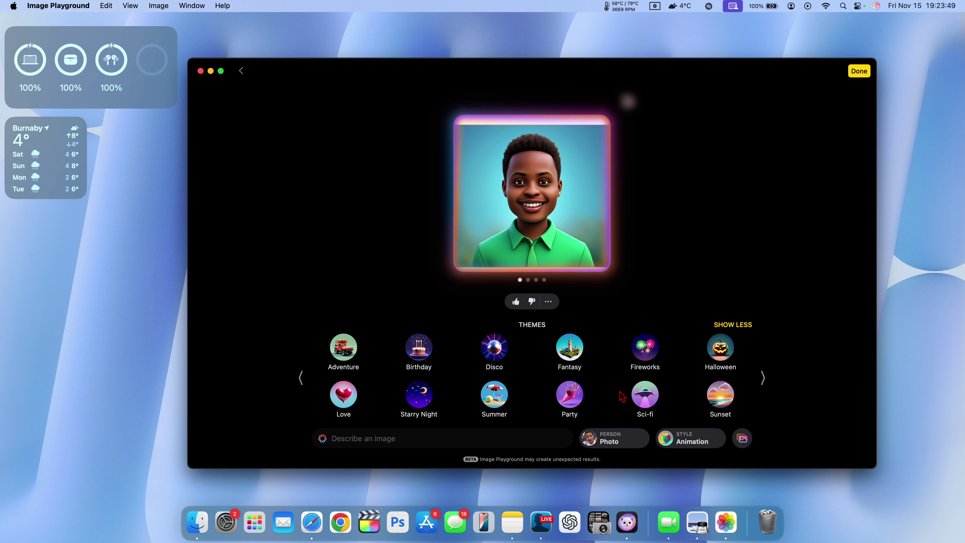
left_click(724, 395)
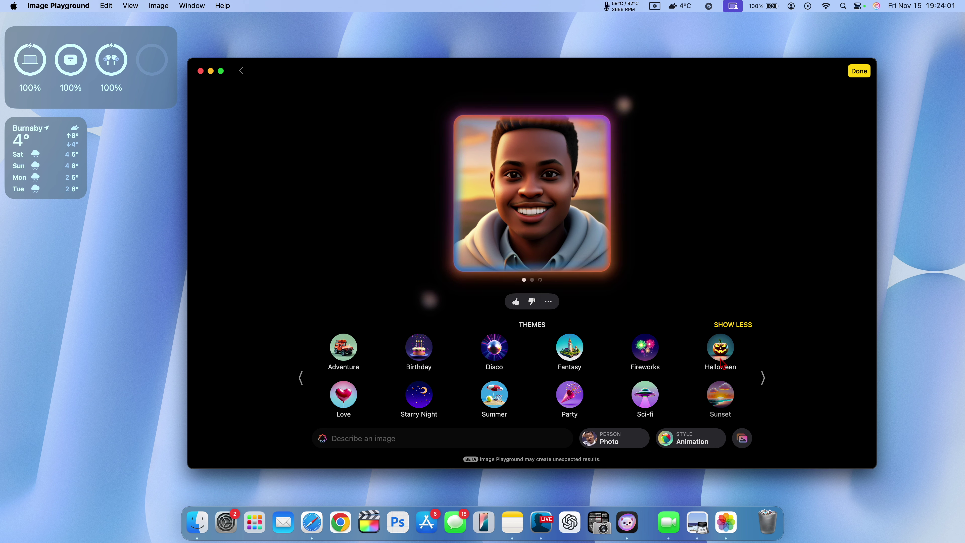
- Add the Royalty and Astronaut costumes to the sunset portrait and view the generated variations
left_click(761, 381)
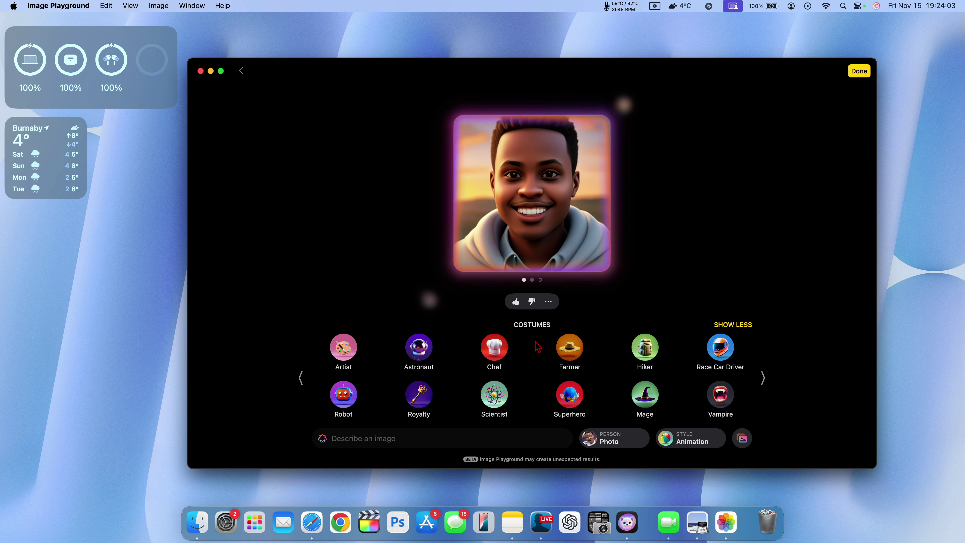
left_click(430, 399)
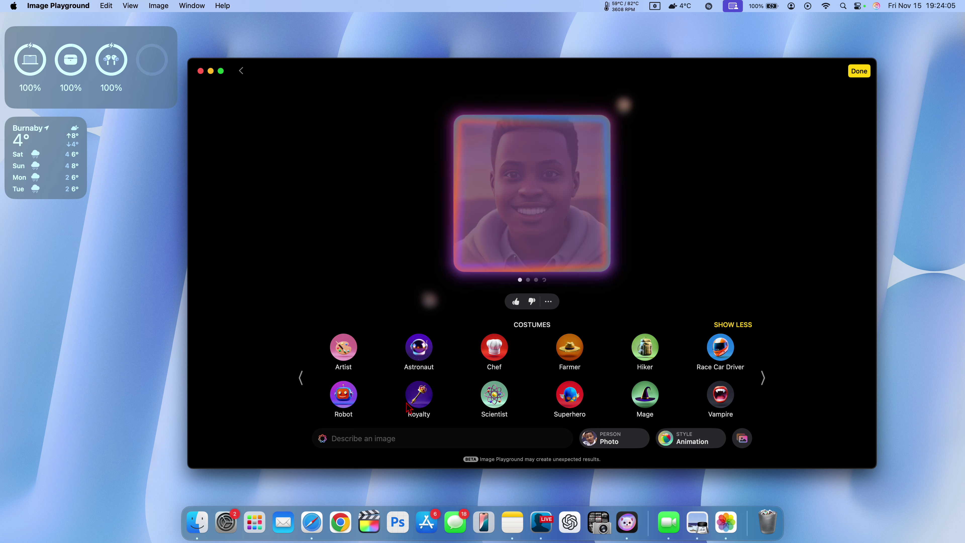
left_click(422, 349)
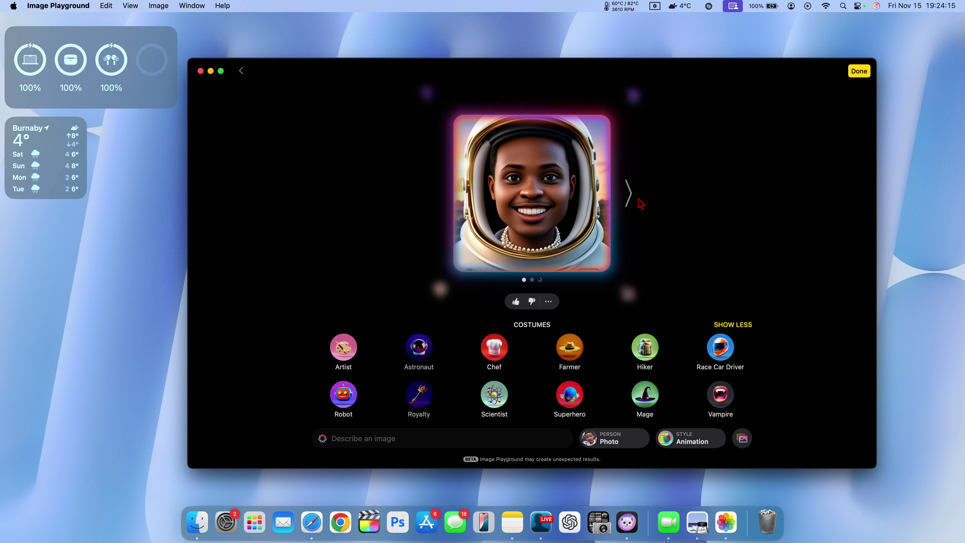
left_click(627, 193)
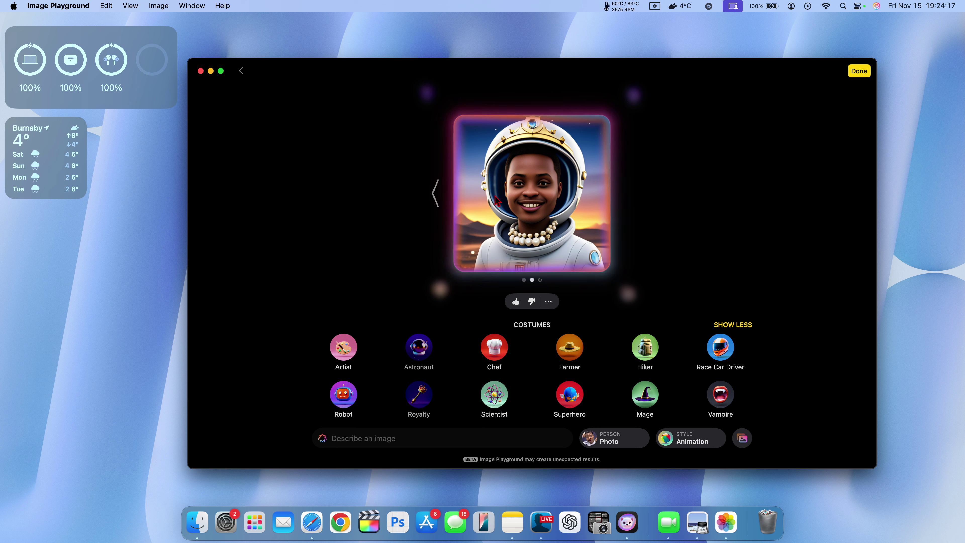
left_click(443, 194)
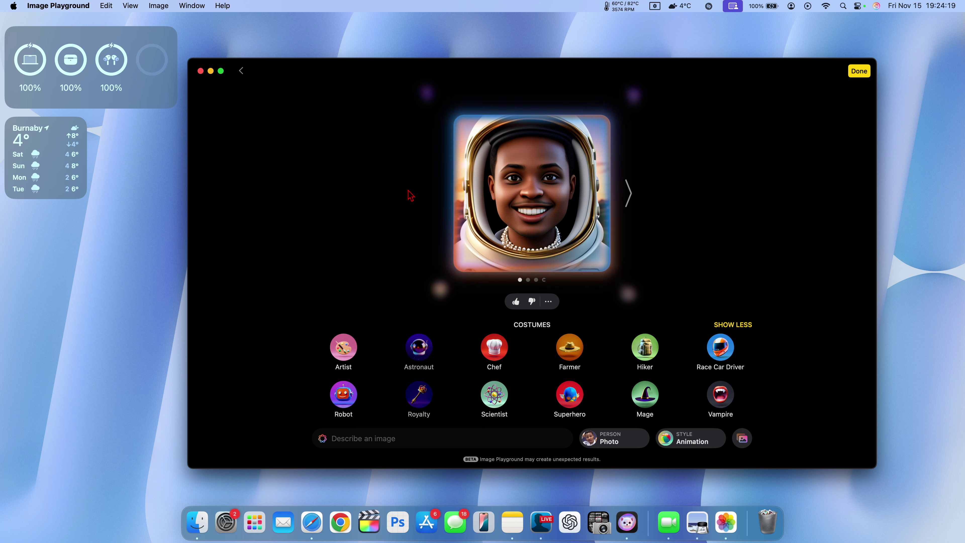
- Remove the Royalty costume from the portrait, add the Sunglasses accessory and bring up the Places suggestions
left_click(478, 167)
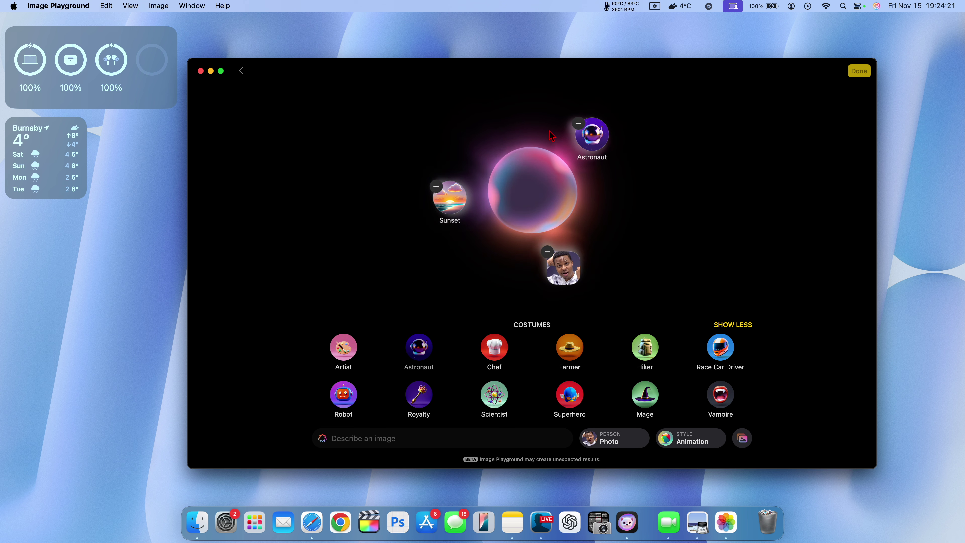
mouse_move(766, 356)
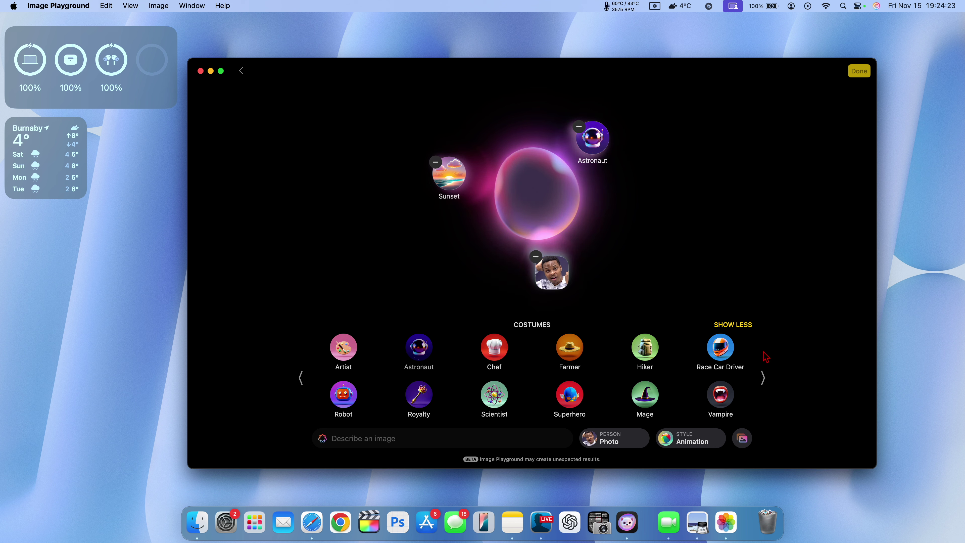
left_click(763, 378)
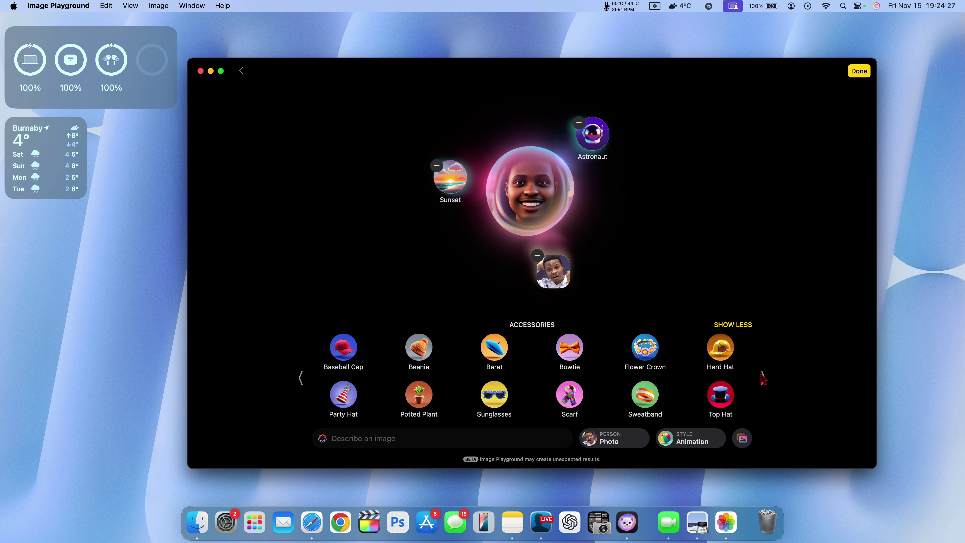
left_click(502, 395)
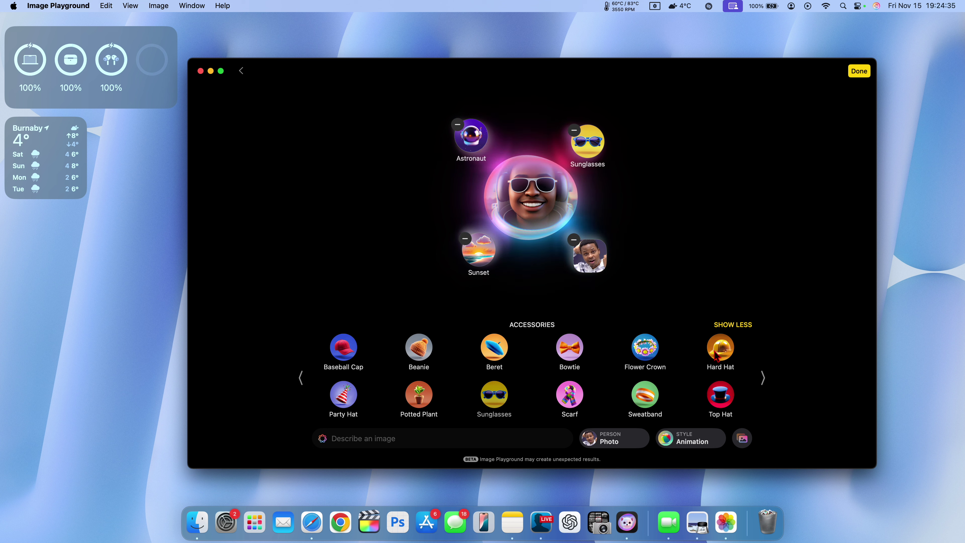
left_click(762, 377)
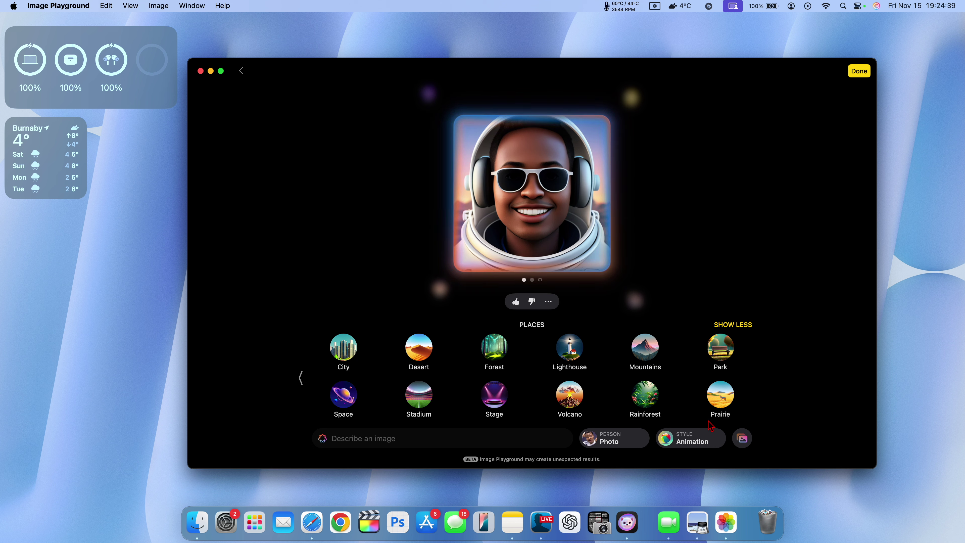
- Change the portrait's style to Illustration and view the generated variations
left_click(388, 442)
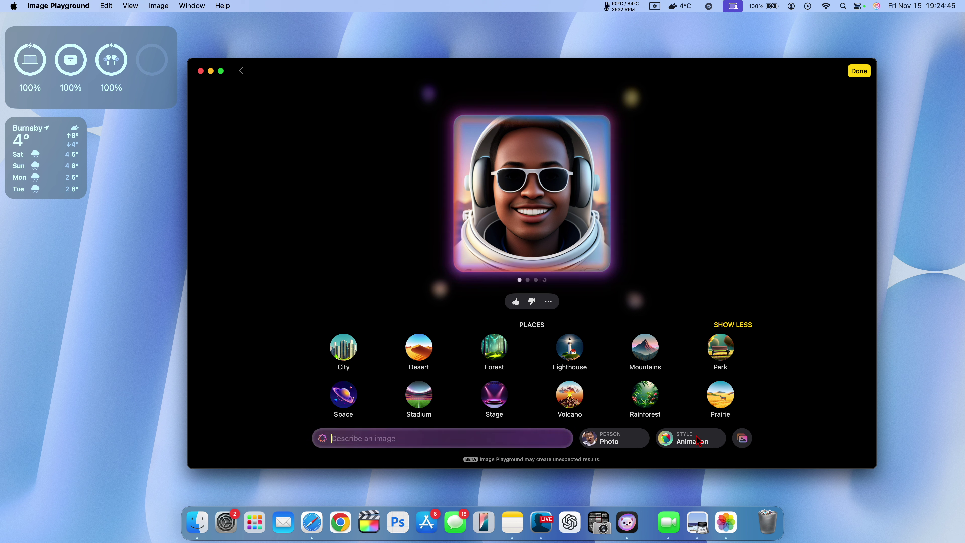
left_click(682, 440)
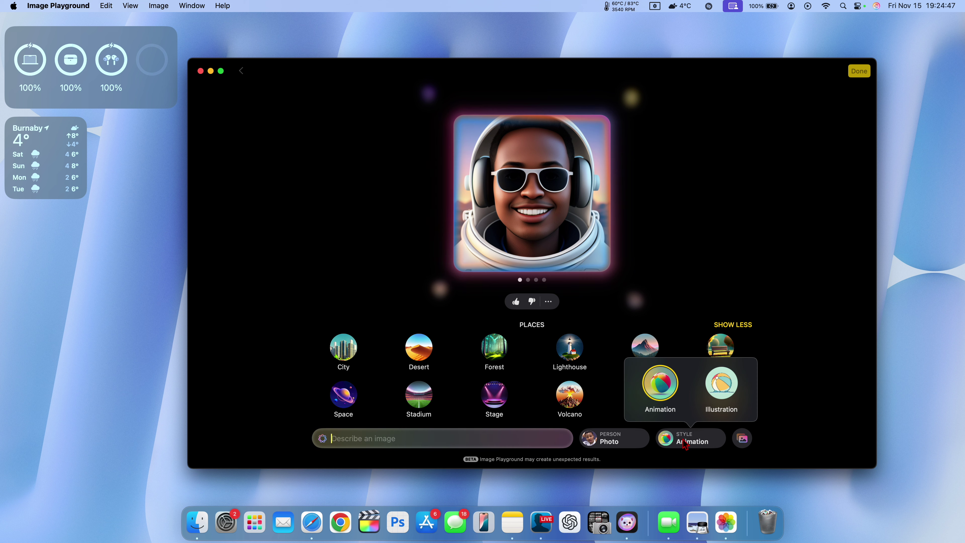
left_click(721, 391)
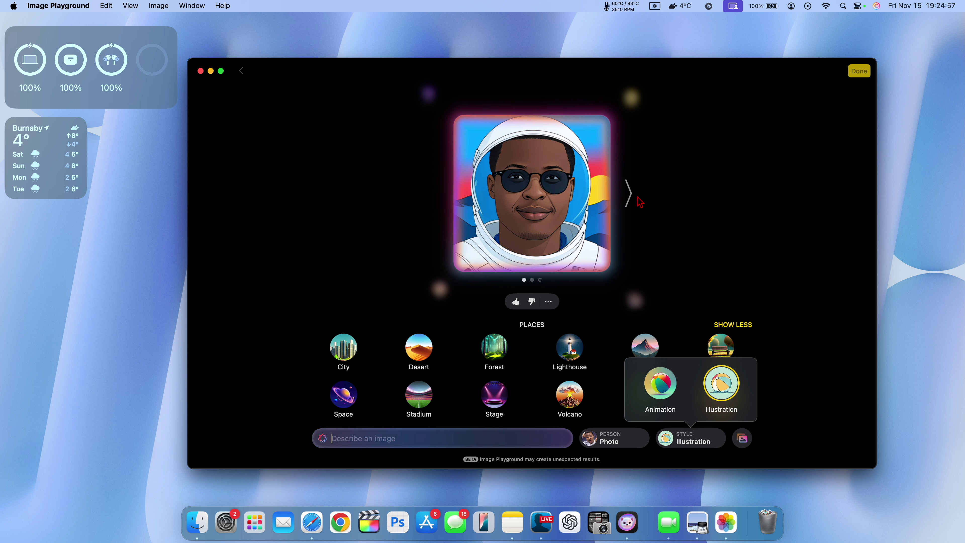
left_click(632, 196)
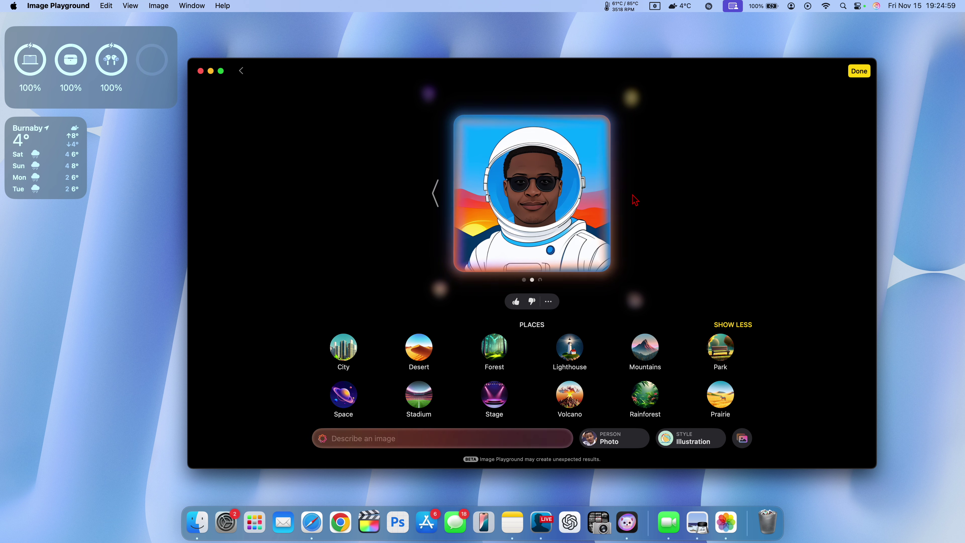
- Remove the Astronaut costume from the illustrated portrait, browse the generated variations and return to the first one
left_click(361, 224)
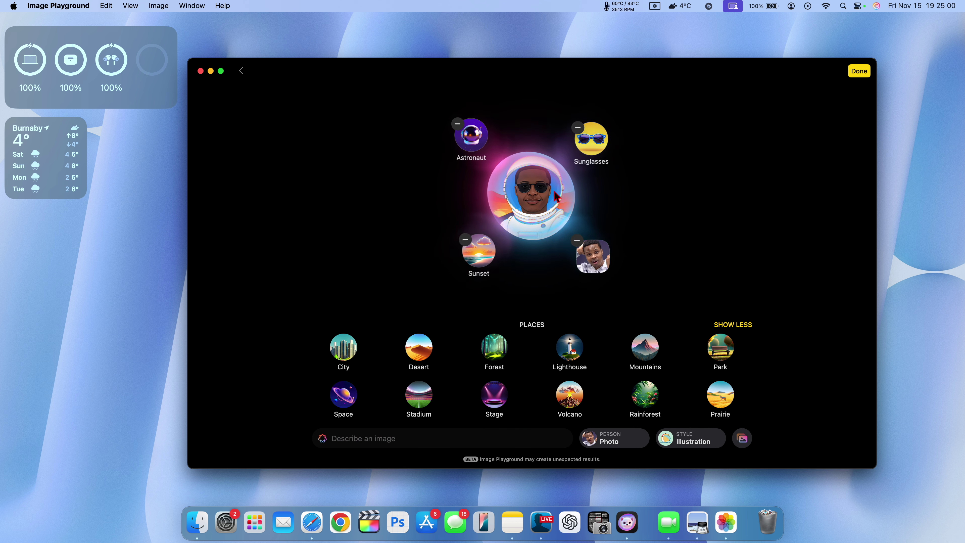
left_click(458, 125)
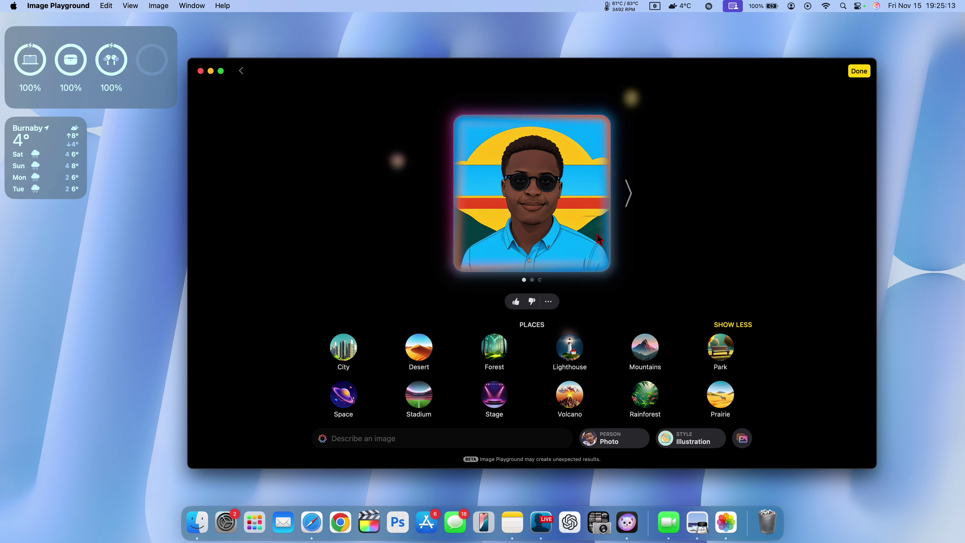
left_click(628, 194)
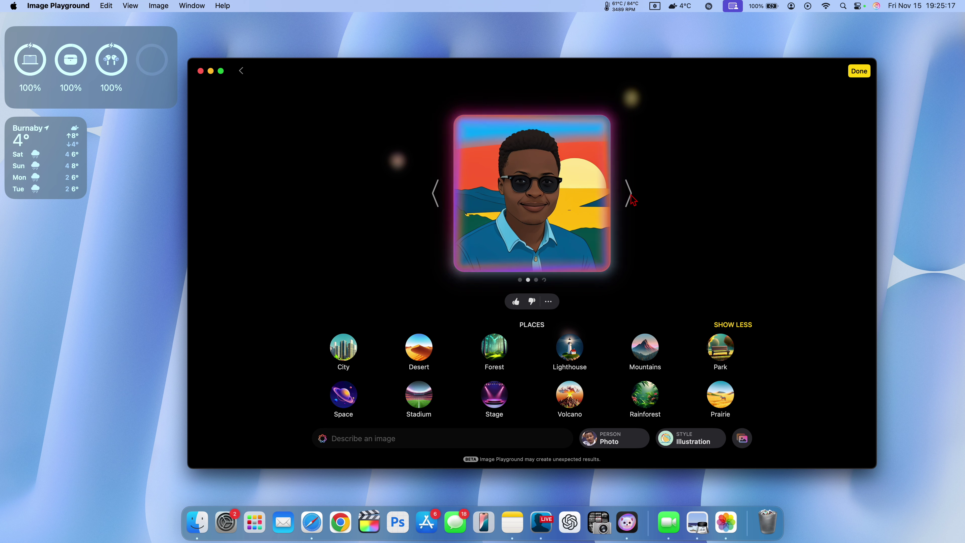
left_click(629, 194)
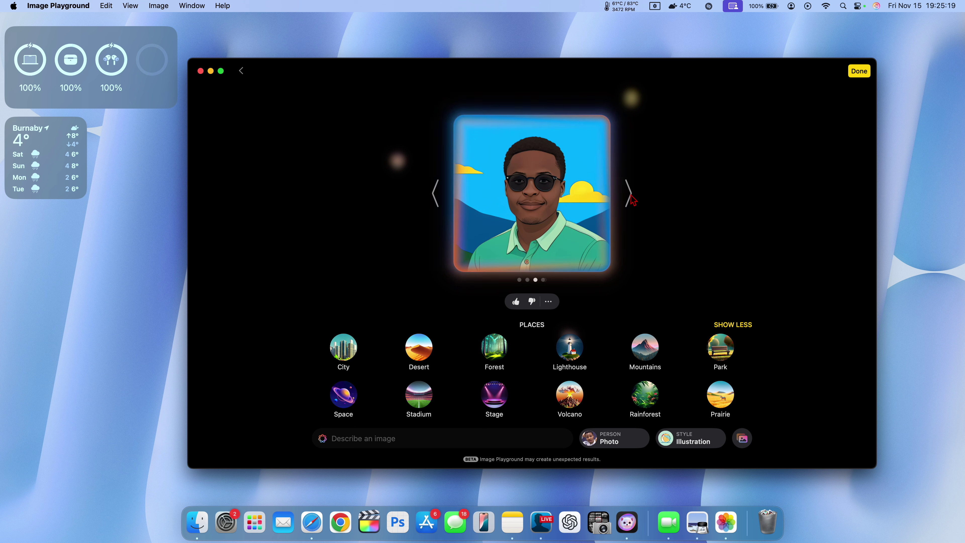
left_click(437, 194)
left_click(437, 194)
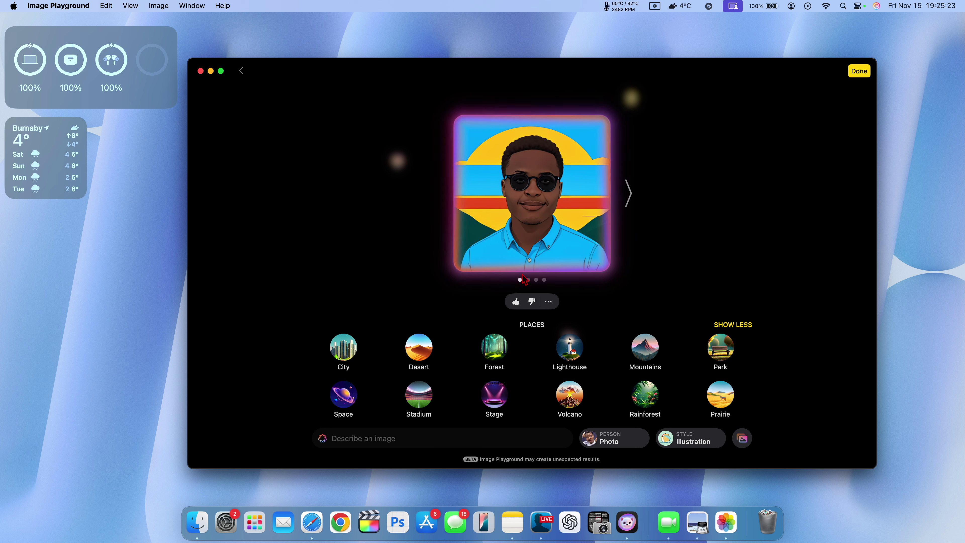
- Check the options available for the generated images and browse back from the third variation to the first
left_click(549, 301)
scroll(574, 343, "right", 2)
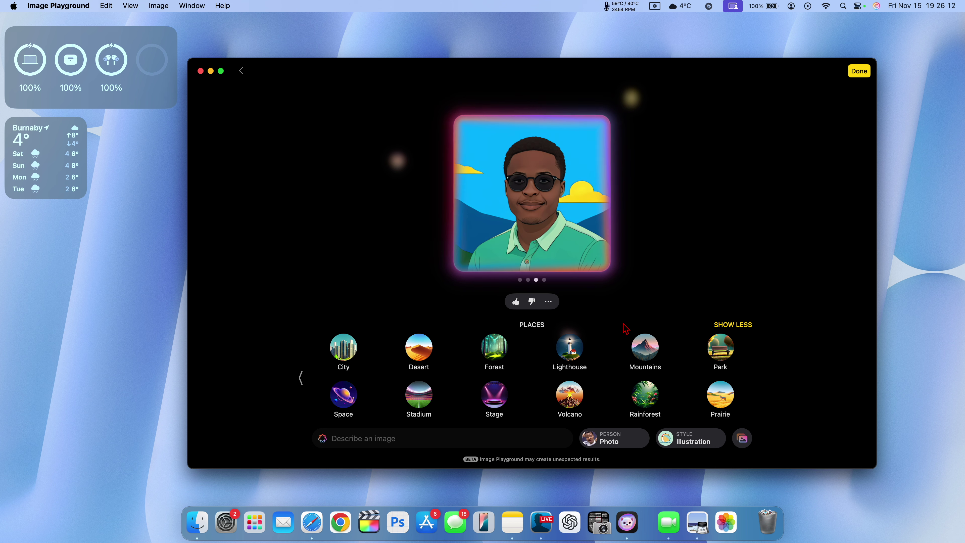
left_click(548, 303)
left_click(574, 346)
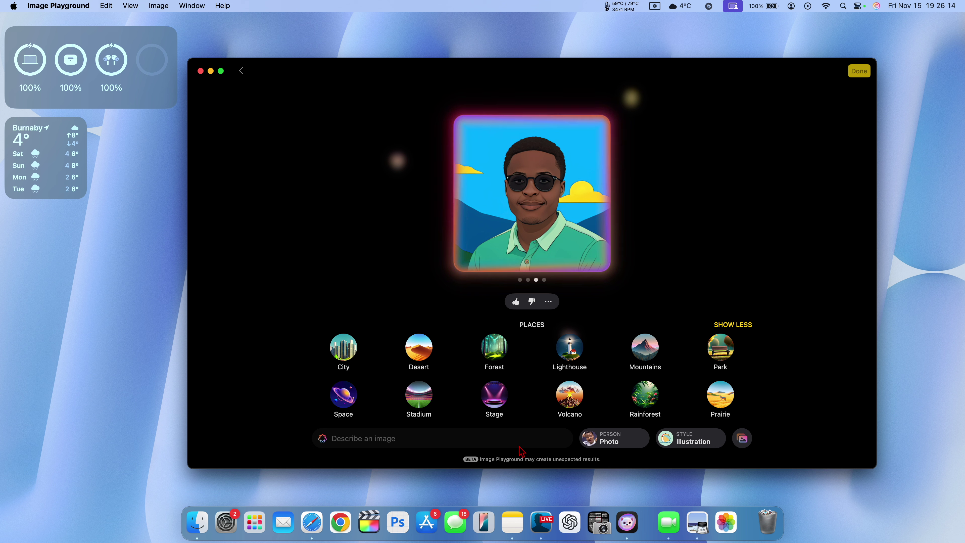
left_click(435, 205)
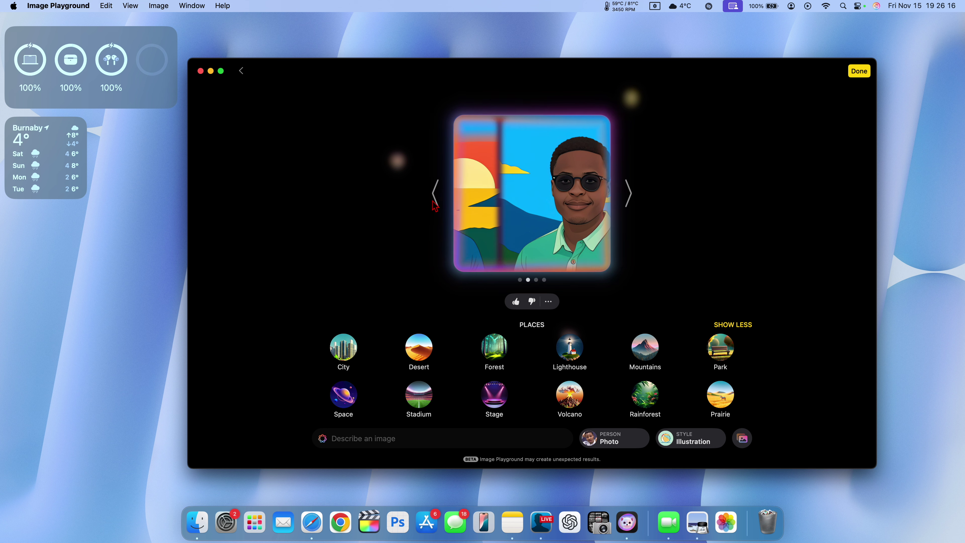
left_click(436, 206)
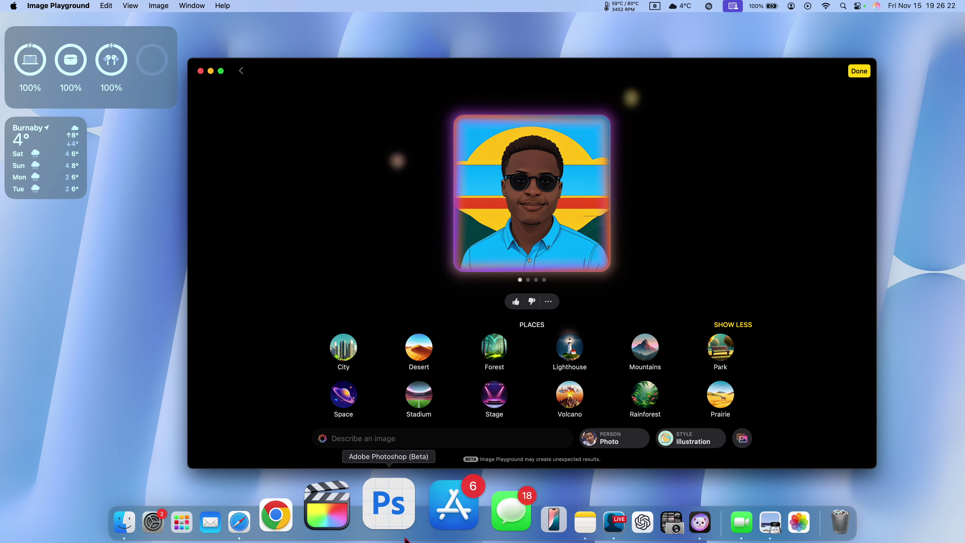
- Switch to Finder, preview covid 3.jpeg, the seated portrait photo and IMG_5571.png in Downloads, close the window and return to Image Playground
left_click(193, 520)
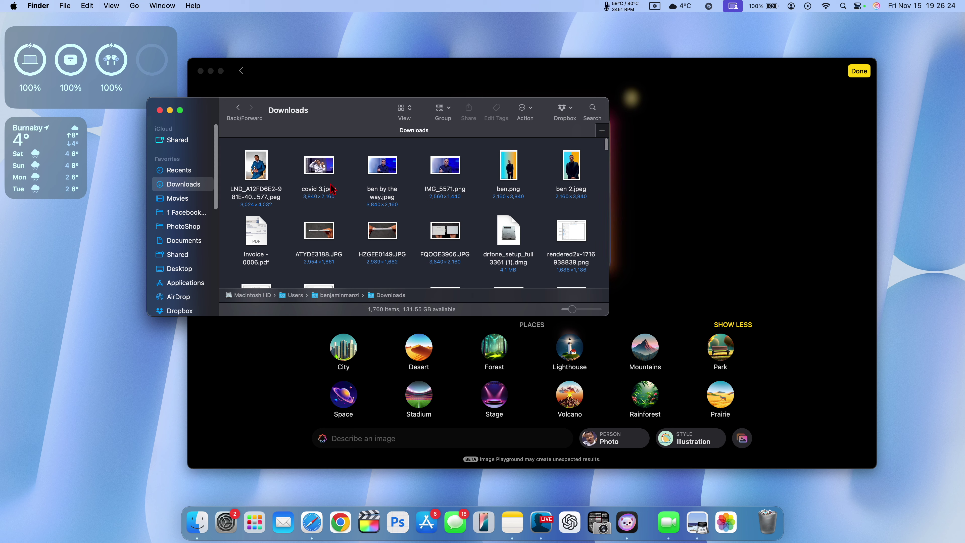
left_click(320, 178)
key("space")
key("space")
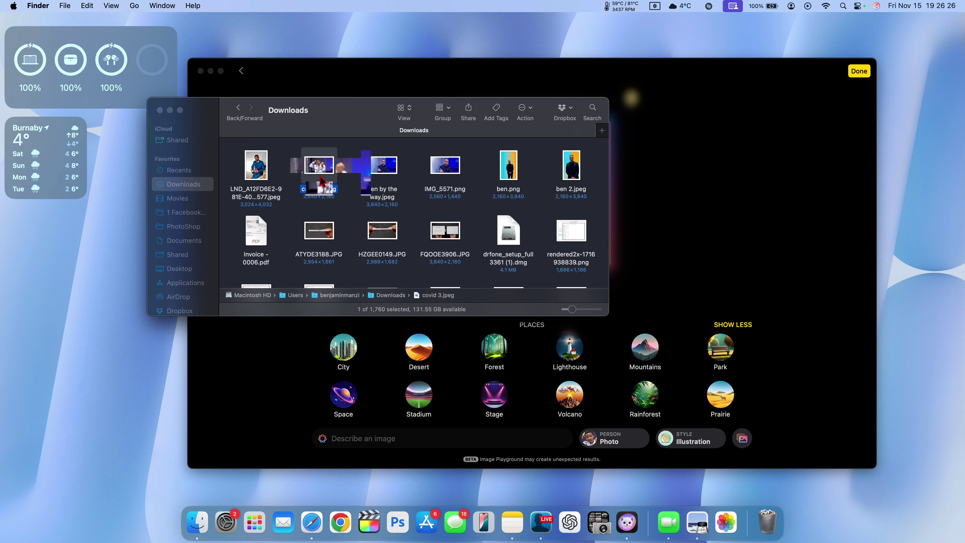
left_click(270, 164)
key("space")
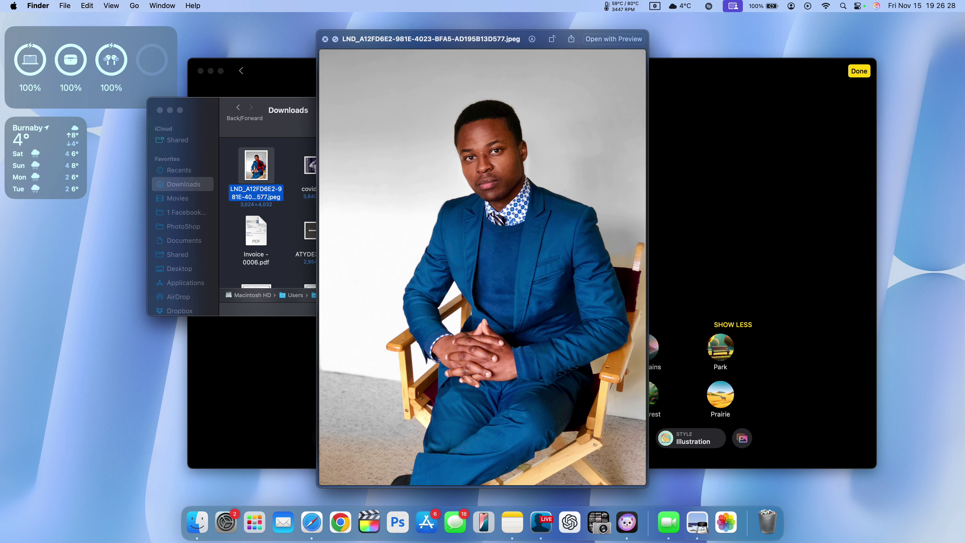
key("space")
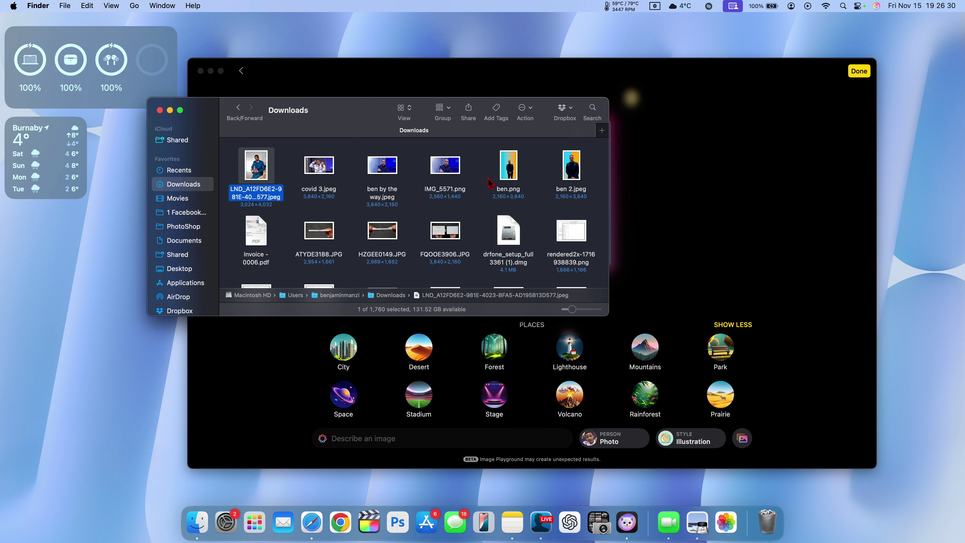
left_click(455, 171)
key("space")
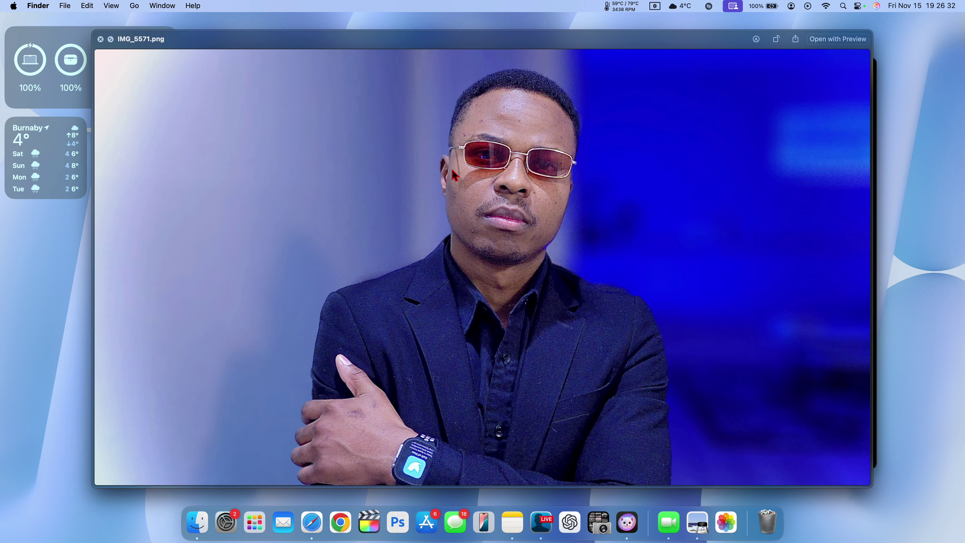
key("space")
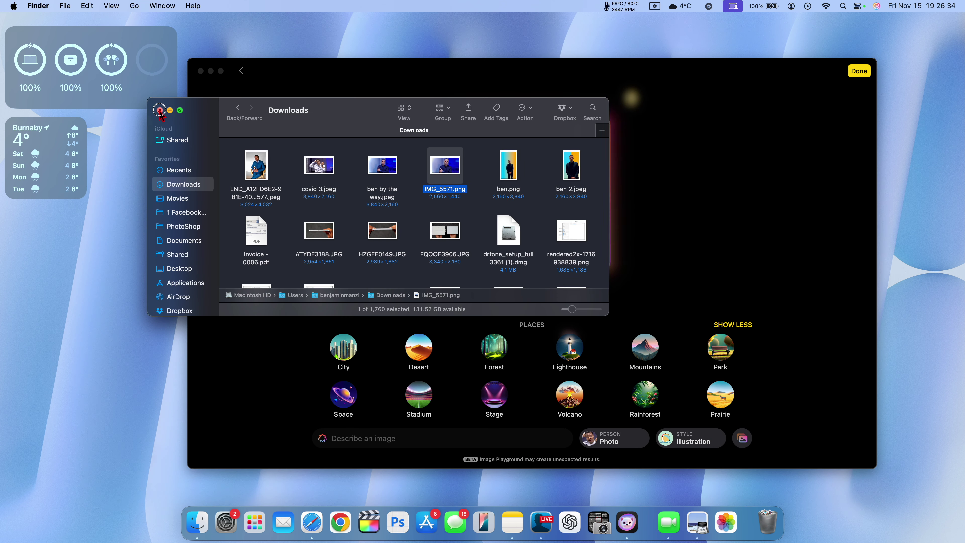
left_click(160, 110)
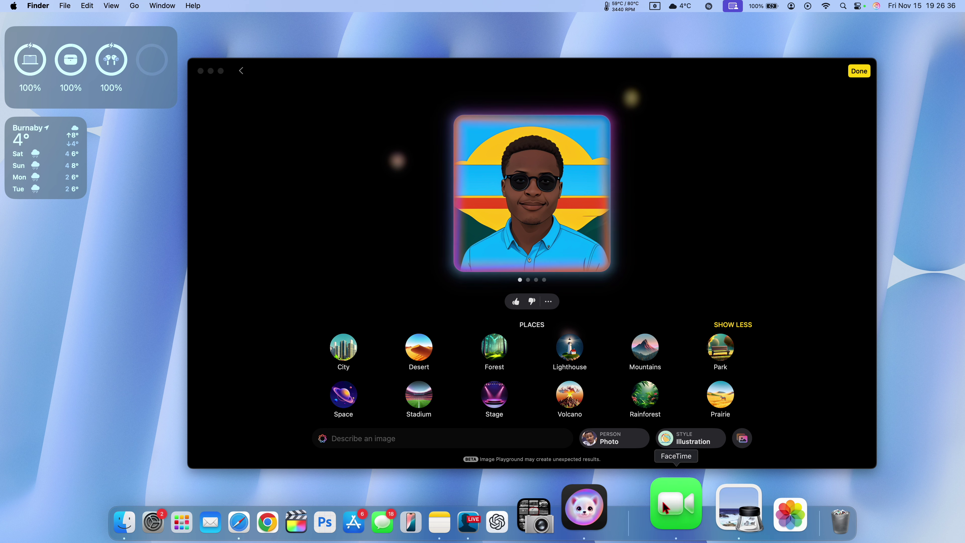
left_click(296, 164)
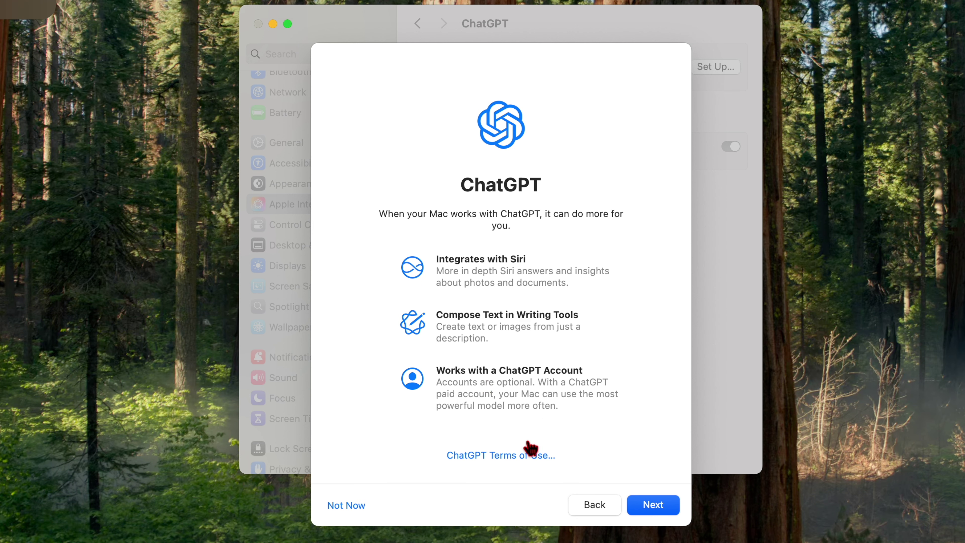
- Continue past the ChatGPT introduction and open the ChatGPT extension settings under Apple Intelligence & Siri
left_click(661, 509)
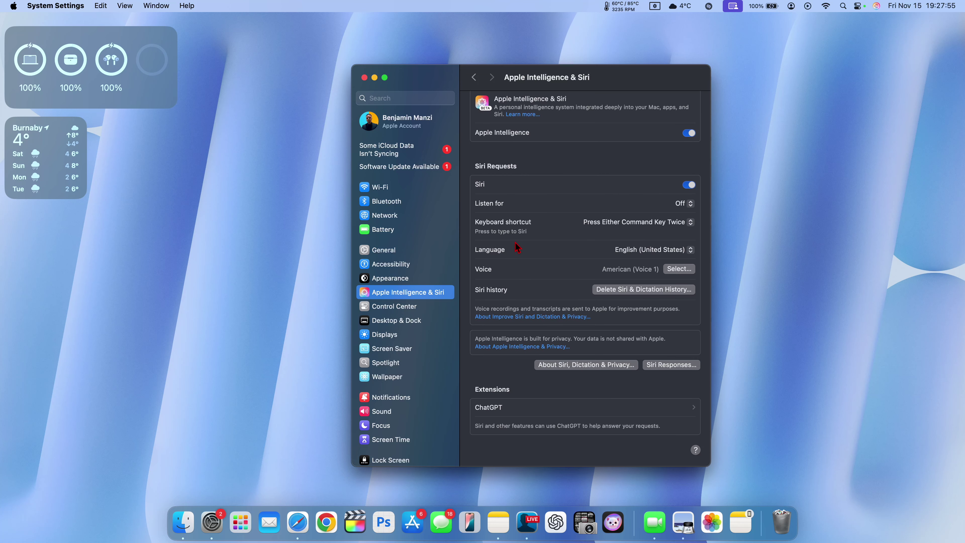
scroll(532, 270, "up", 1)
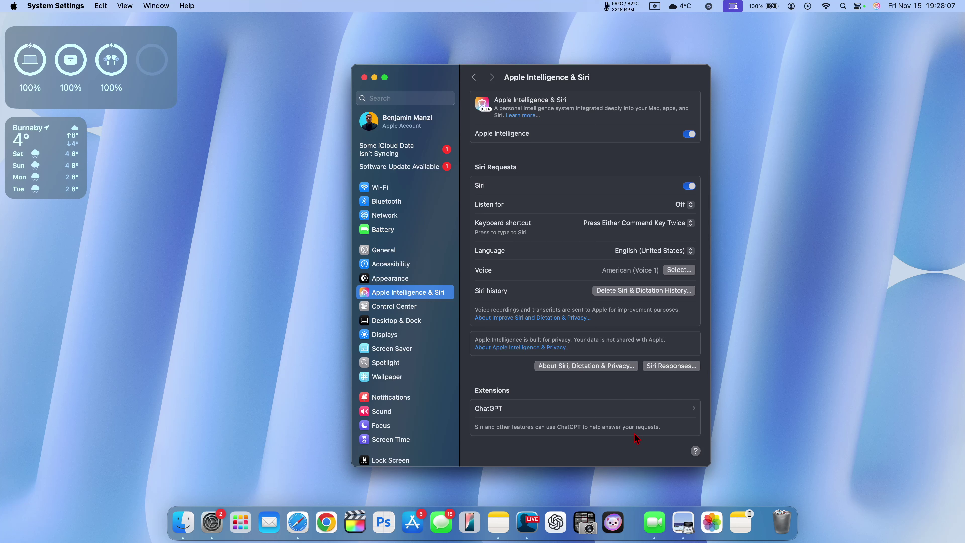
left_click(693, 414)
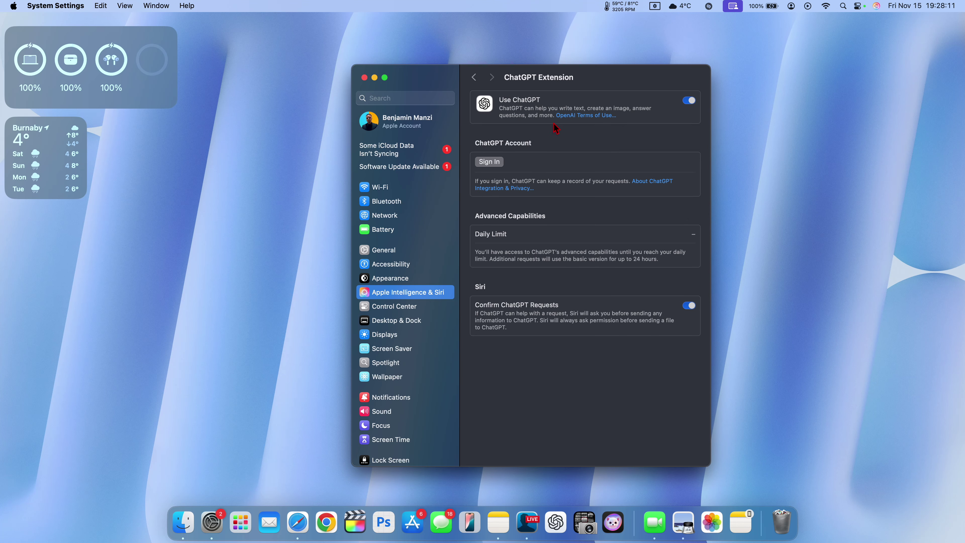
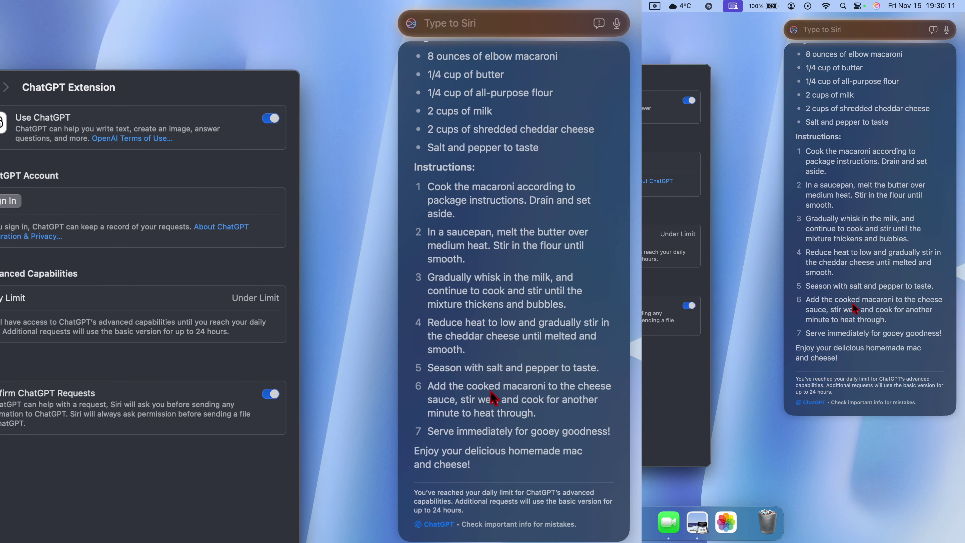
- Read through the ingredients, instructions and usage note of the macaroni and cheese recipe in Siri's ChatGPT answer
scroll(491, 393, "up", 3)
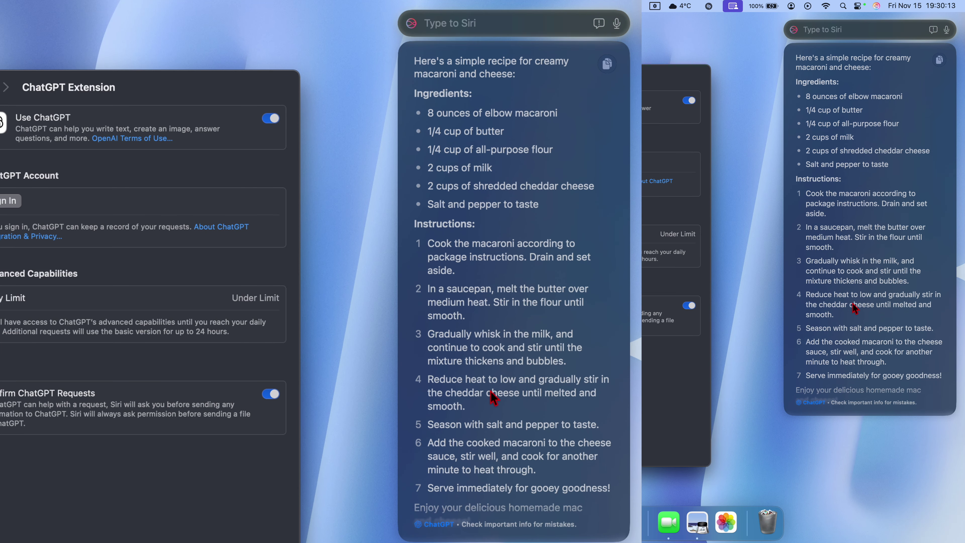
scroll(491, 394, "down", 3)
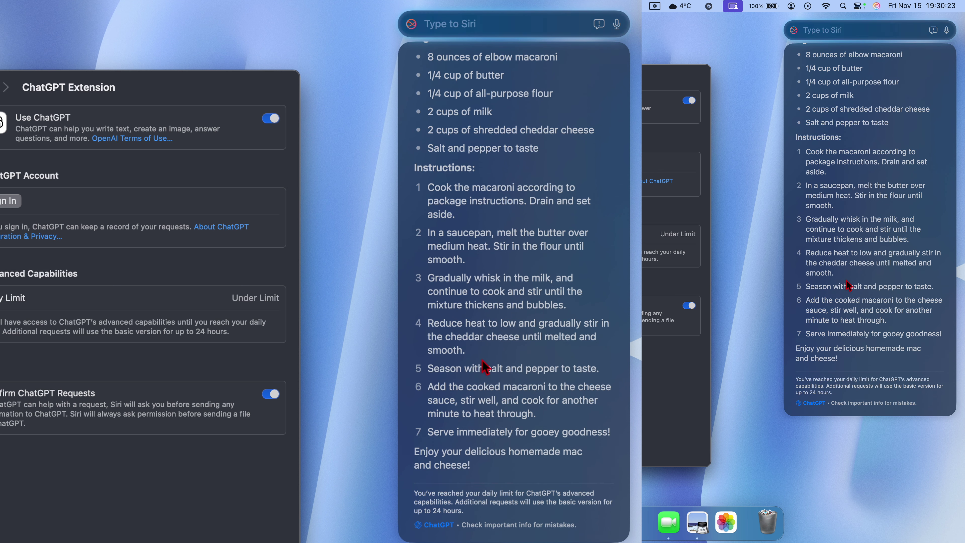
scroll(465, 367, "up", 3)
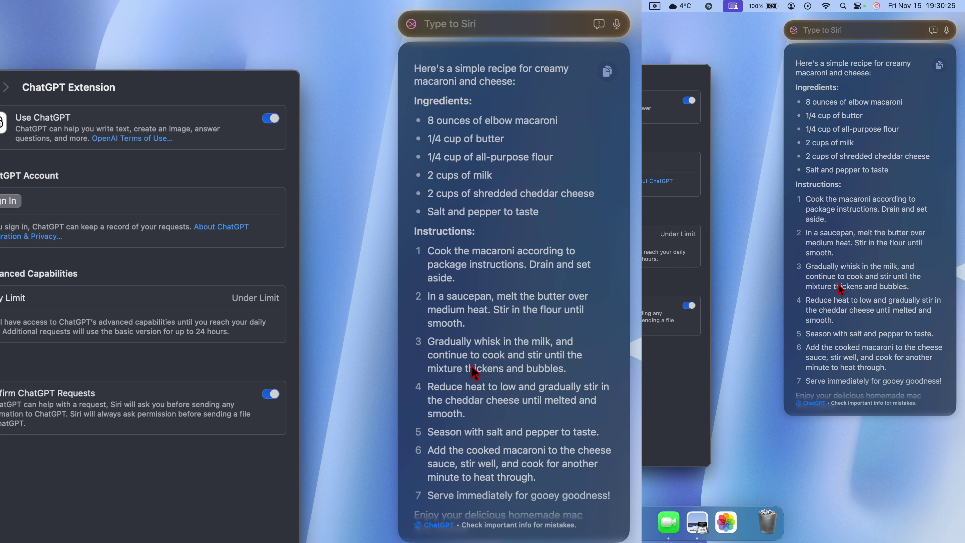
scroll(471, 369, "down", 3)
scroll(431, 150, "up", 2)
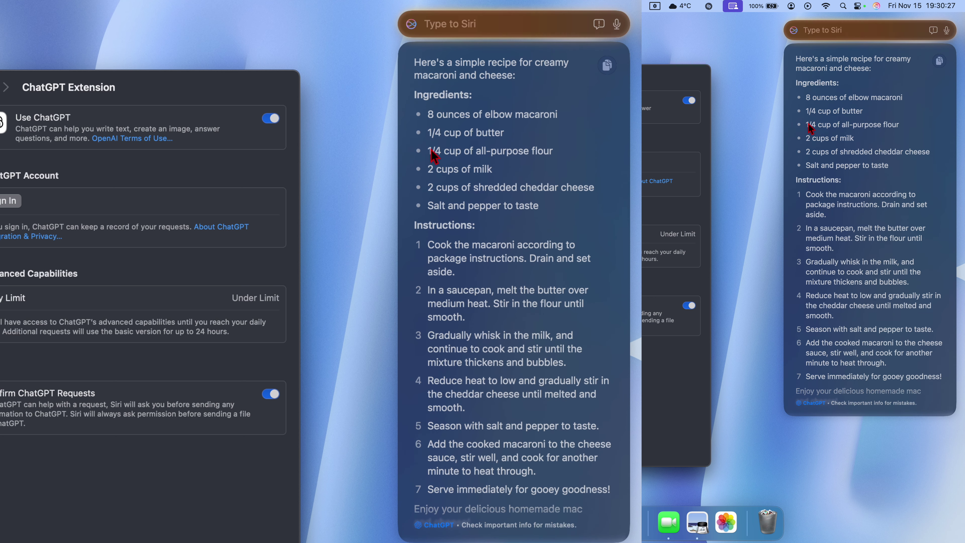
scroll(431, 149, "down", 2)
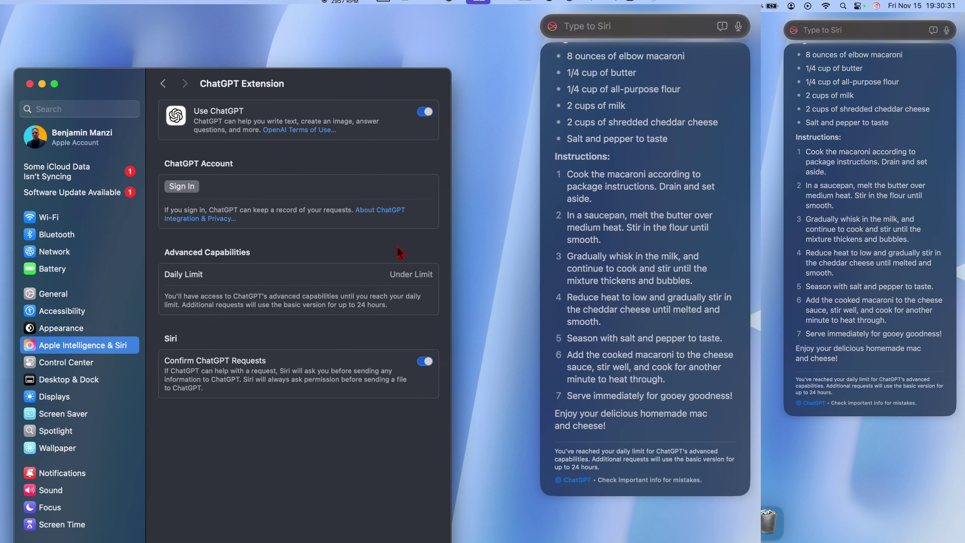
- Dismiss Siri's answer, open the sign-in page for the ChatGPT account and close it without logging in
left_click(668, 216)
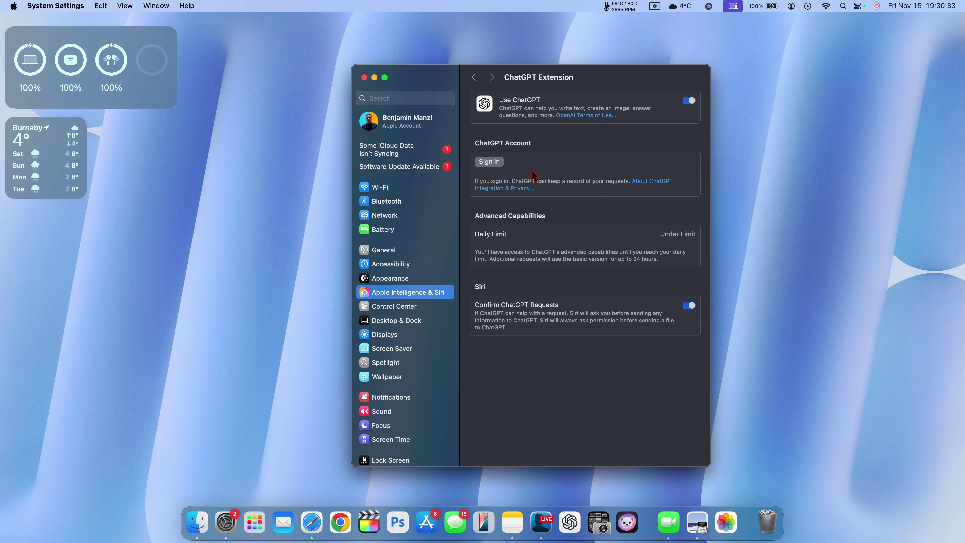
left_click(493, 162)
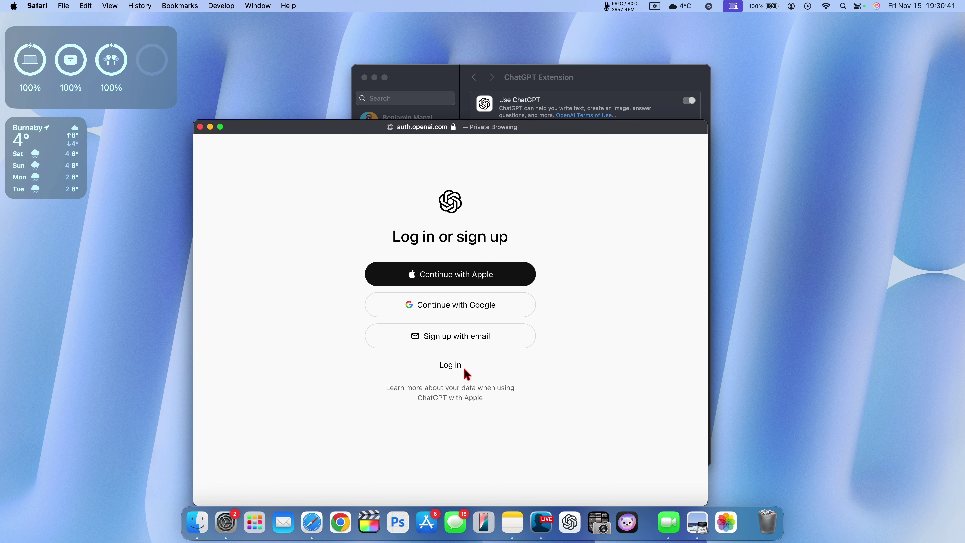
left_click(199, 127)
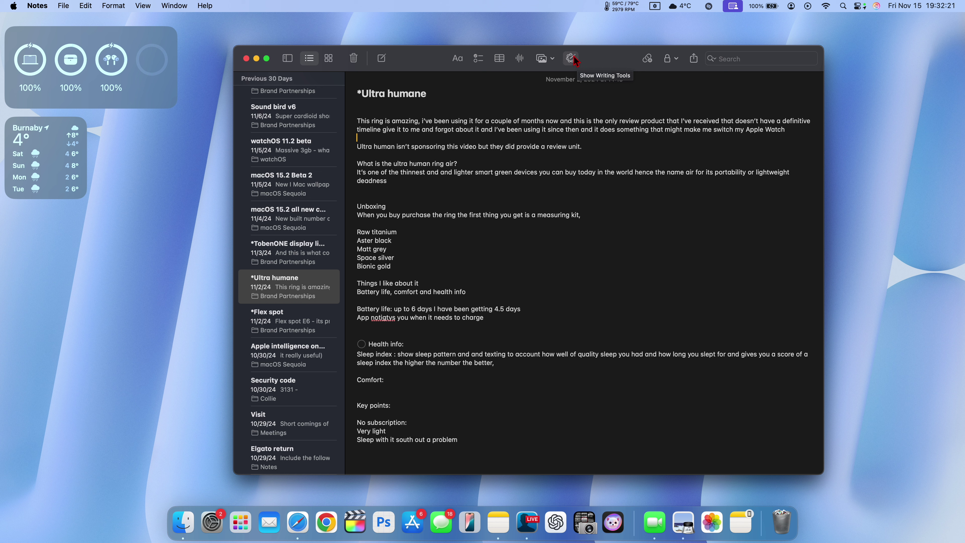
- Open Compose with ChatGPT from Writing Tools for the Ultra humane note and check the request scope, keeping All Text
left_click(570, 58)
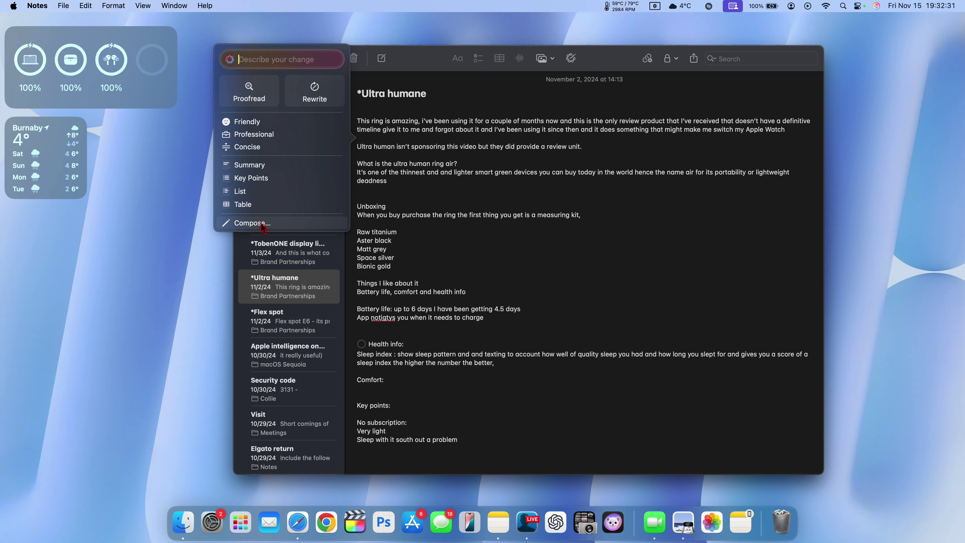
left_click(252, 222)
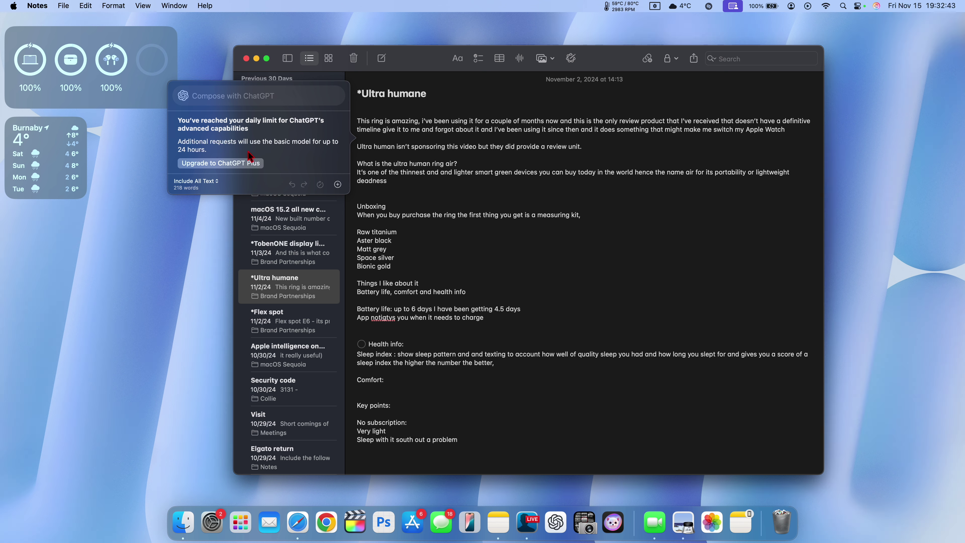
left_click(212, 181)
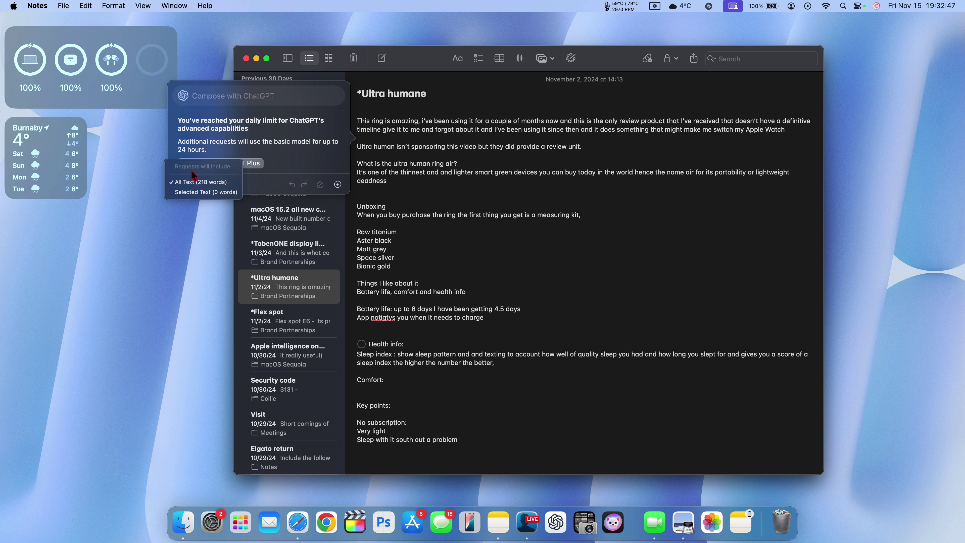
left_click(222, 184)
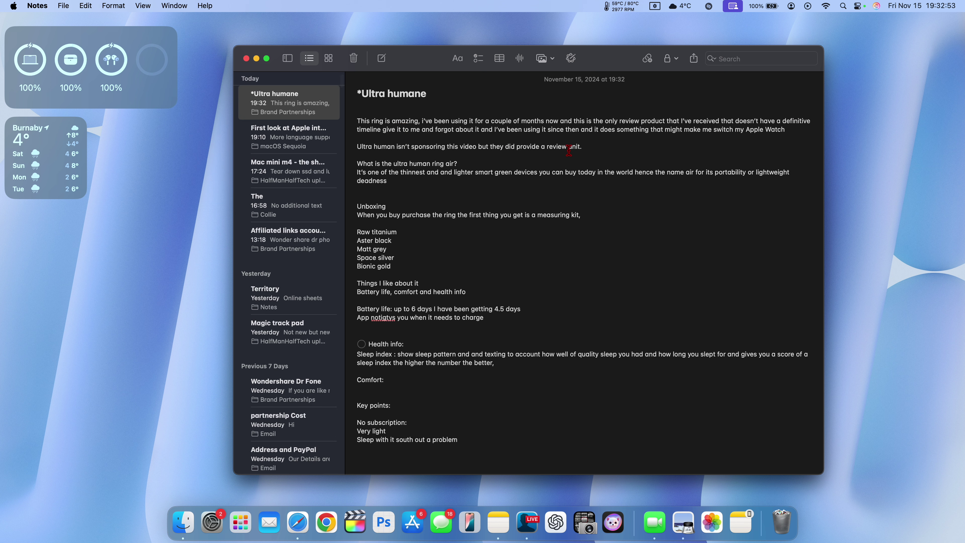
- Select the opening paragraphs of the Ultra humane note, view the Writing Tools Compose option for them and dismiss it
left_click_drag(547, 152, 334, 107)
right_click(414, 128)
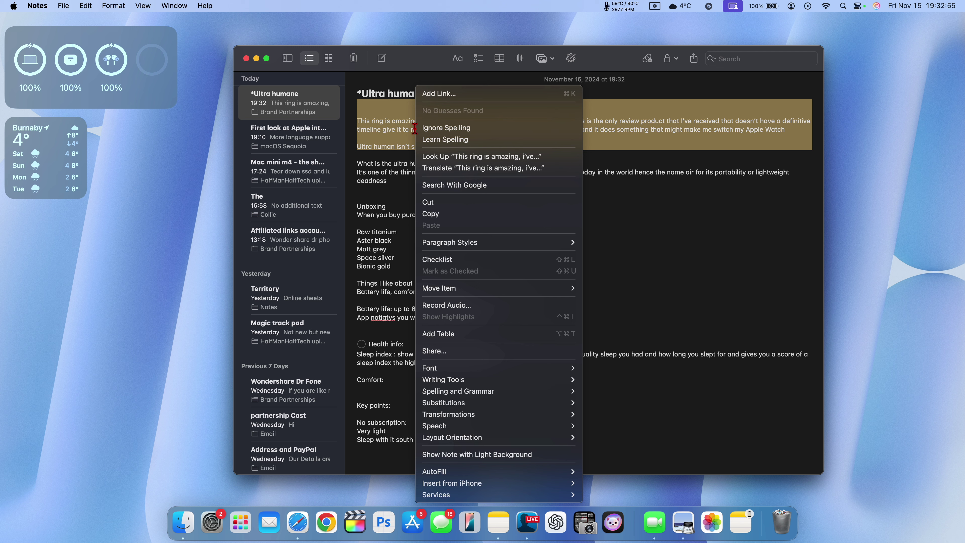
mouse_move(506, 379)
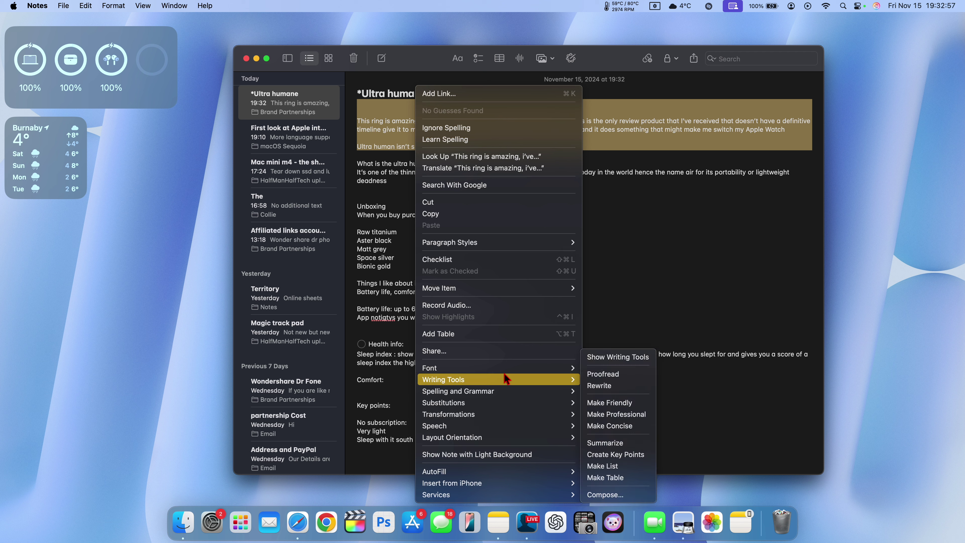
left_click(615, 495)
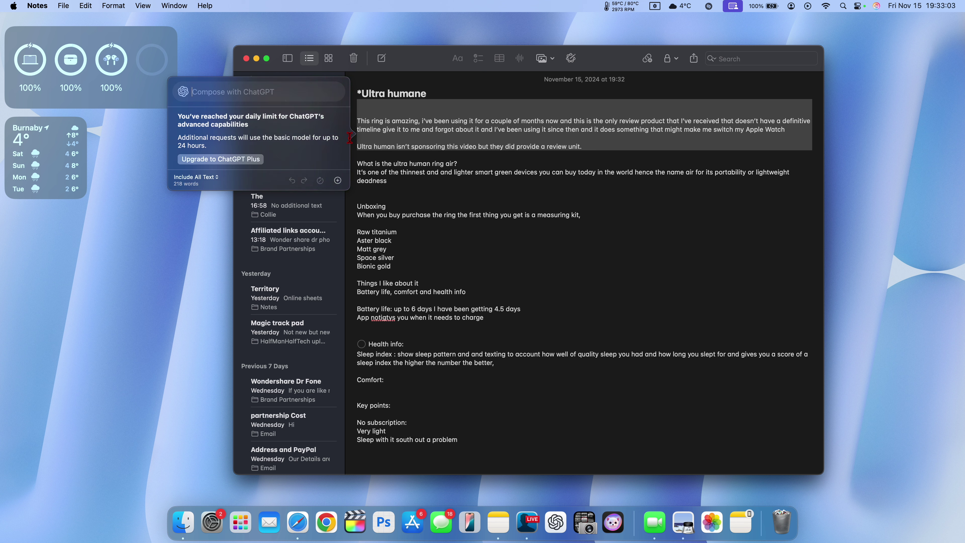
left_click(432, 135)
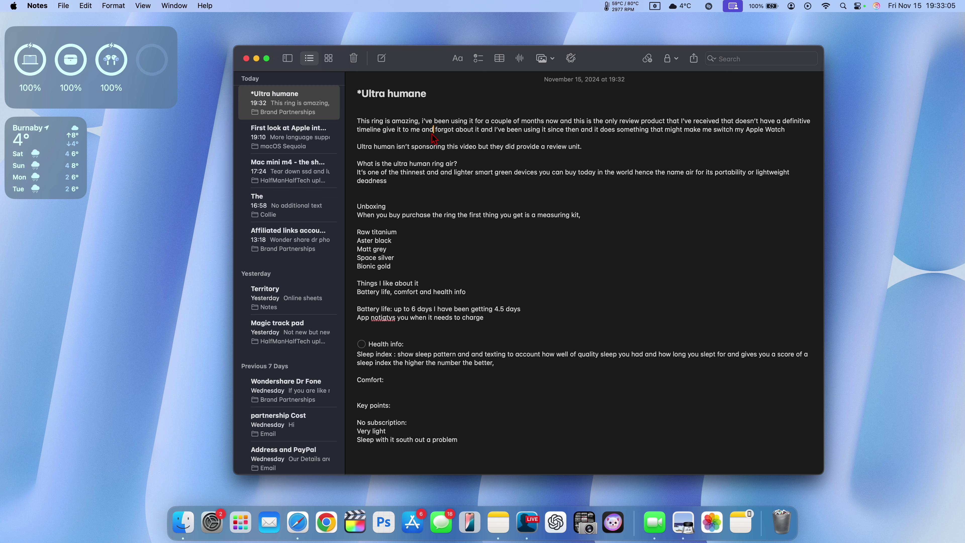
- Return to the Ultra humane note and reselect its opening paragraphs up to the line about the review unit
left_click_drag(584, 147, 357, 130)
left_click(335, 145)
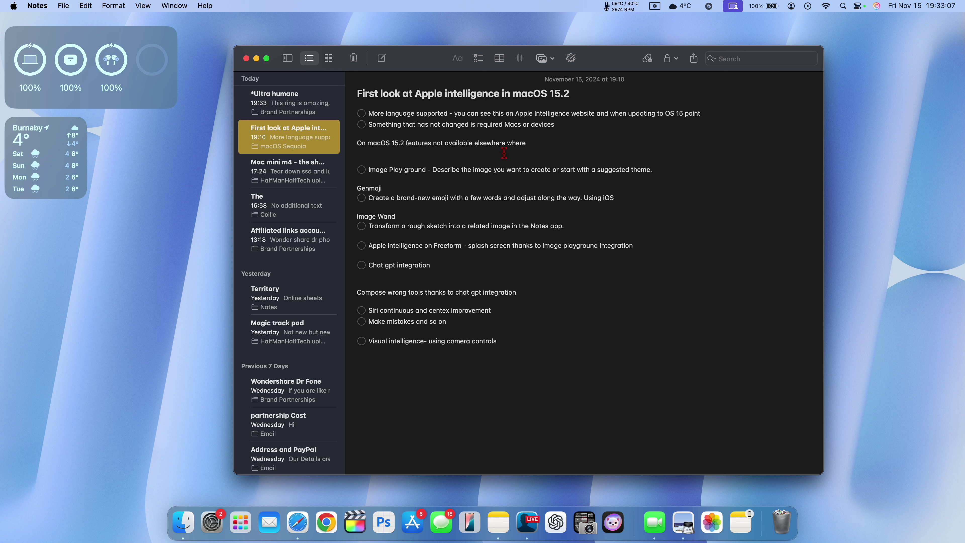
left_click(323, 100)
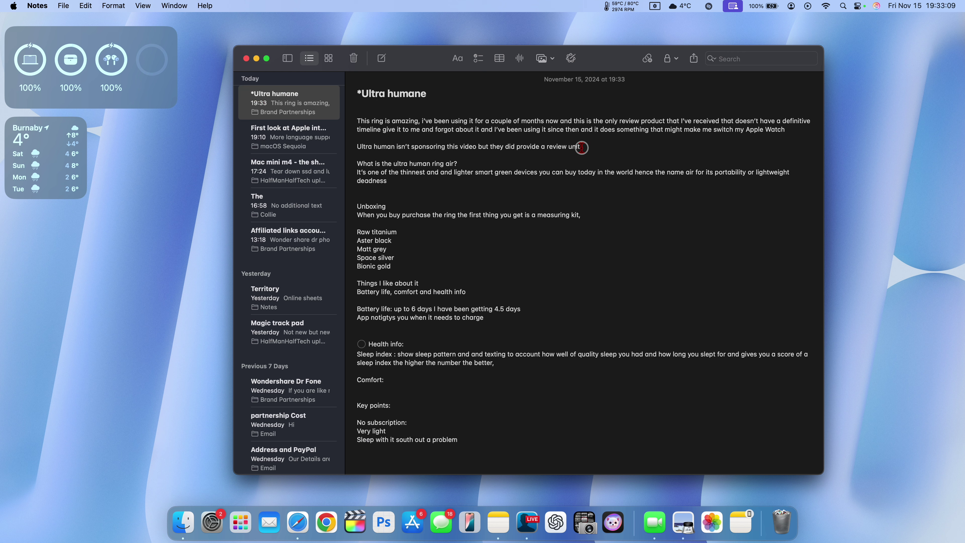
left_click_drag(582, 147, 356, 121)
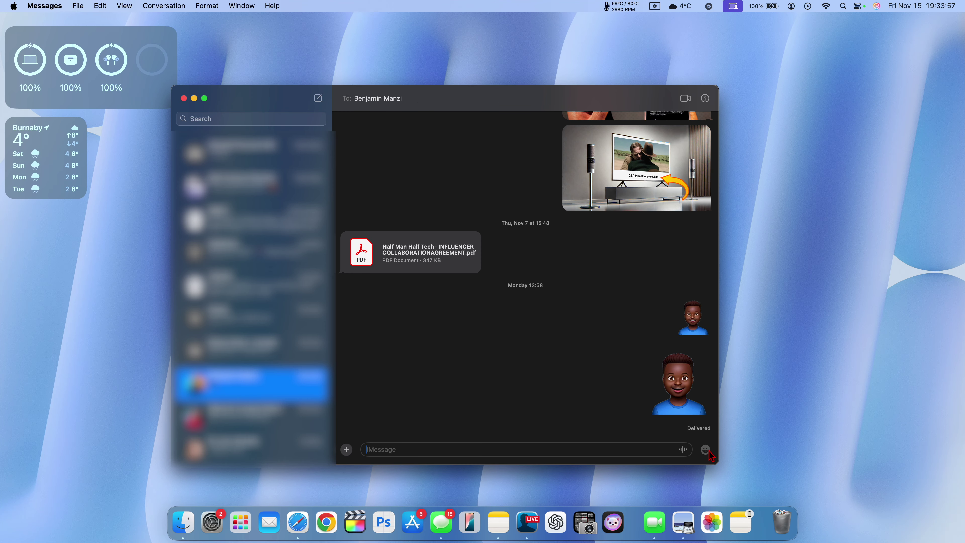
- Browse the recent emoji and custom stickers in the Messages emoji picker and close it
left_click(705, 449)
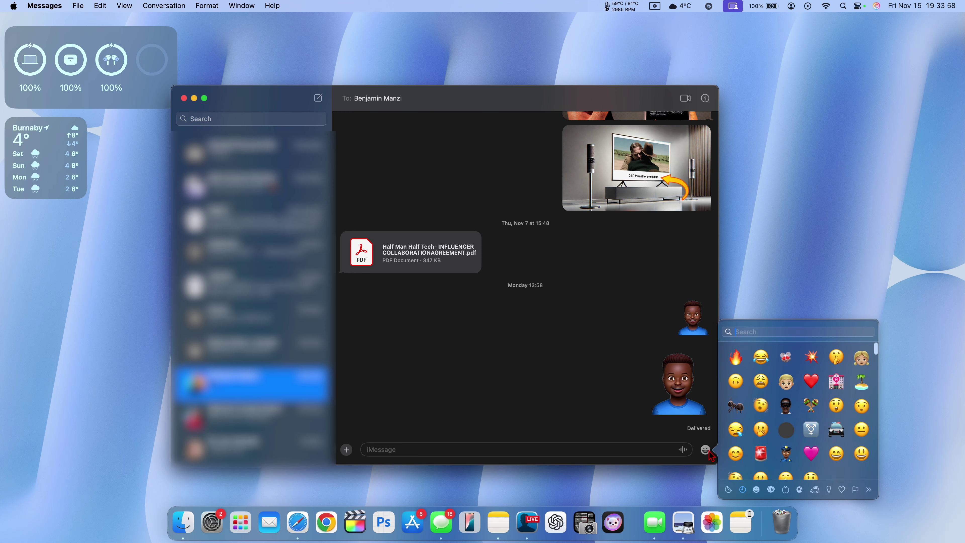
scroll(775, 473, "down", 3)
scroll(775, 473, "up", 5)
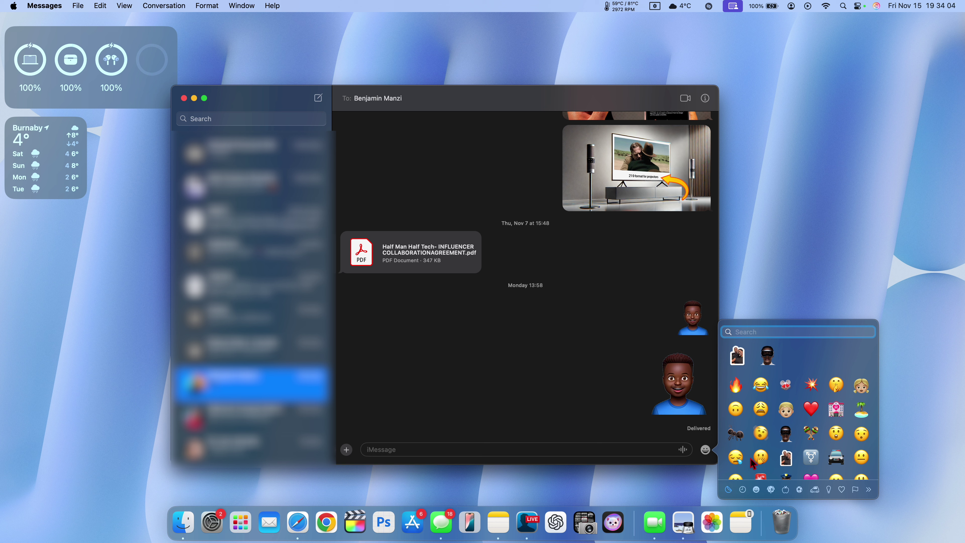
left_click(669, 379)
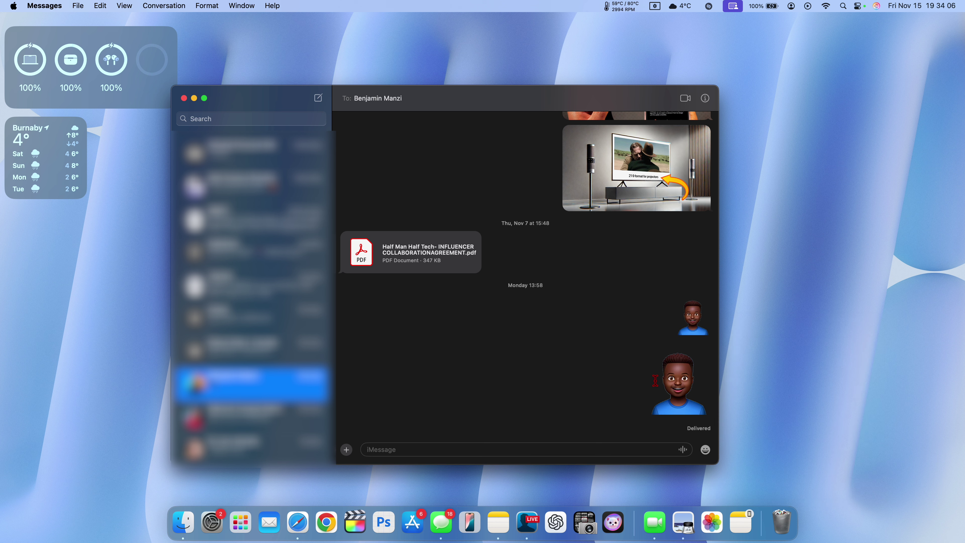
left_click(705, 450)
left_click(622, 367)
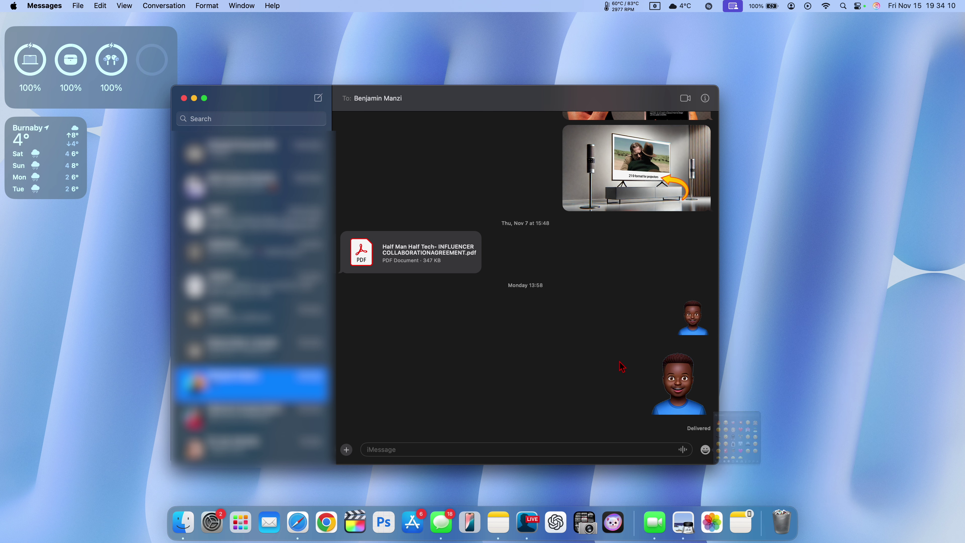
left_click(705, 451)
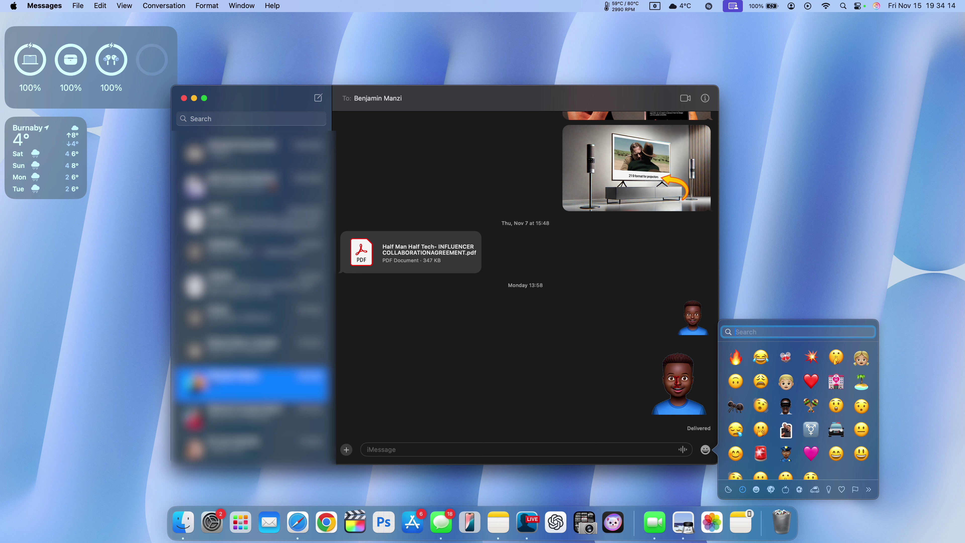
left_click(661, 389)
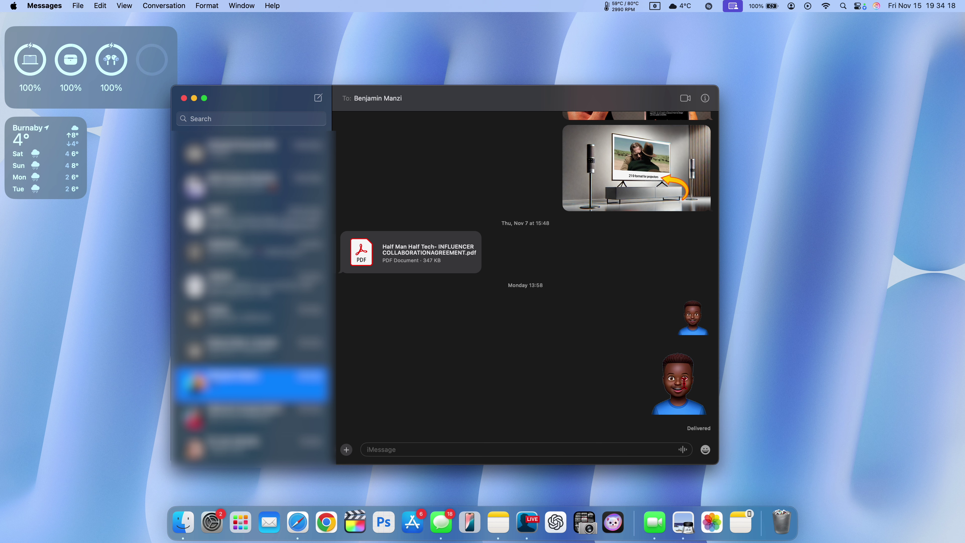
- Copy the larger custom emoji in the blue shirt from the conversation and send it as a new message
right_click(686, 351)
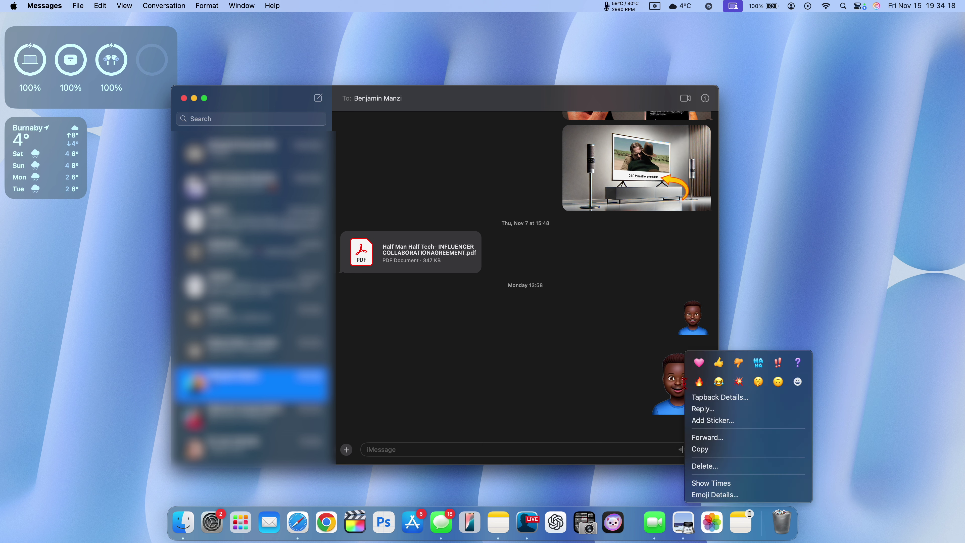
left_click(708, 450)
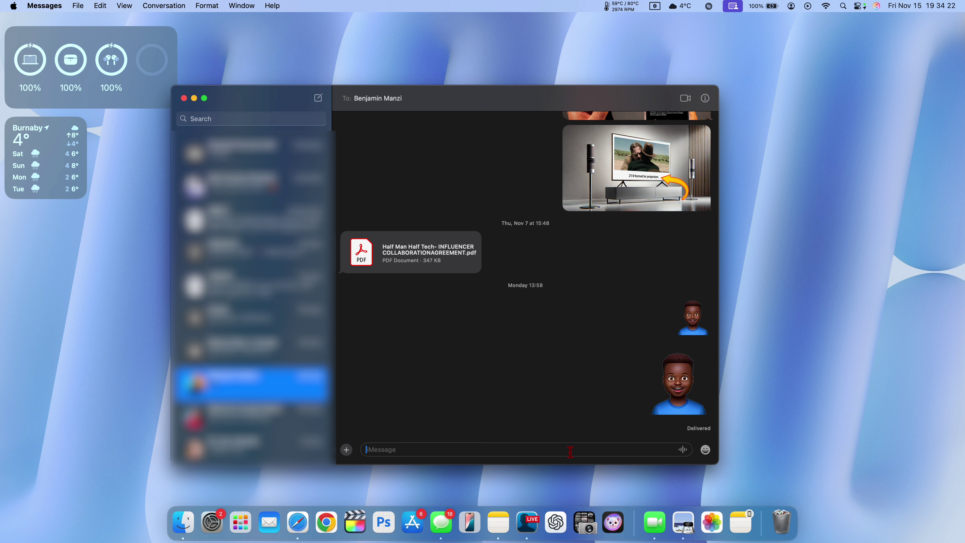
key("super+v")
key("Return")
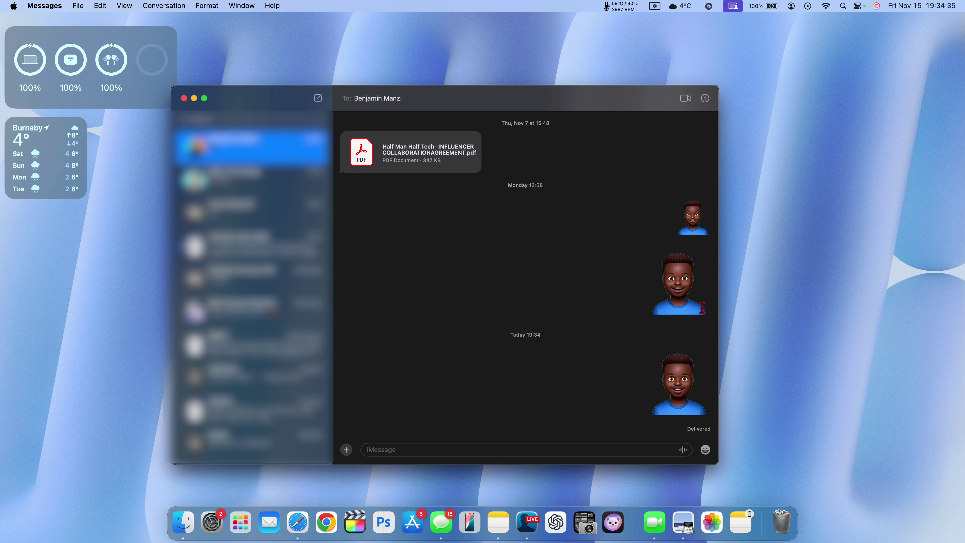
- Scroll back through the conversation's emoji picker and inspect its custom stickers section and the emoji below
scroll(679, 330, "down", 2)
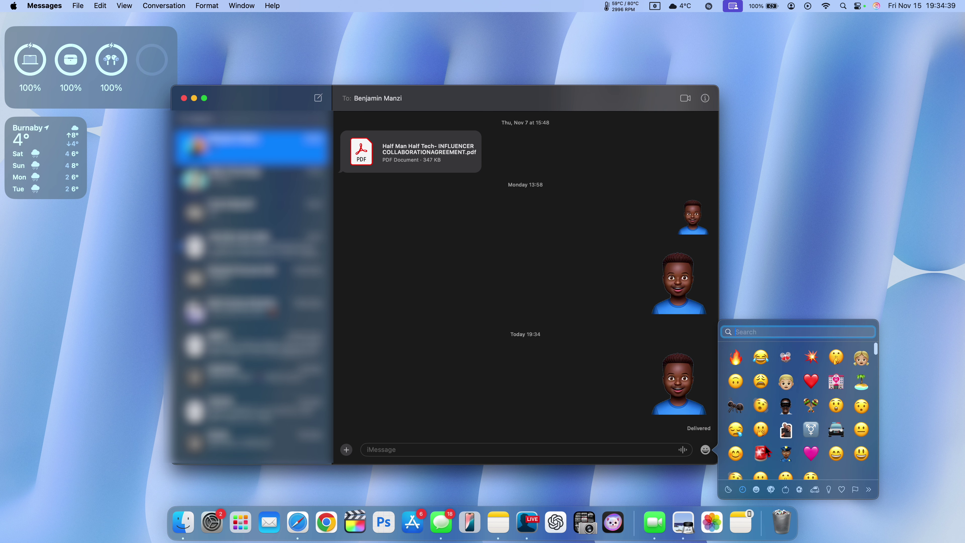
scroll(733, 468, "down", 5)
left_click(728, 490)
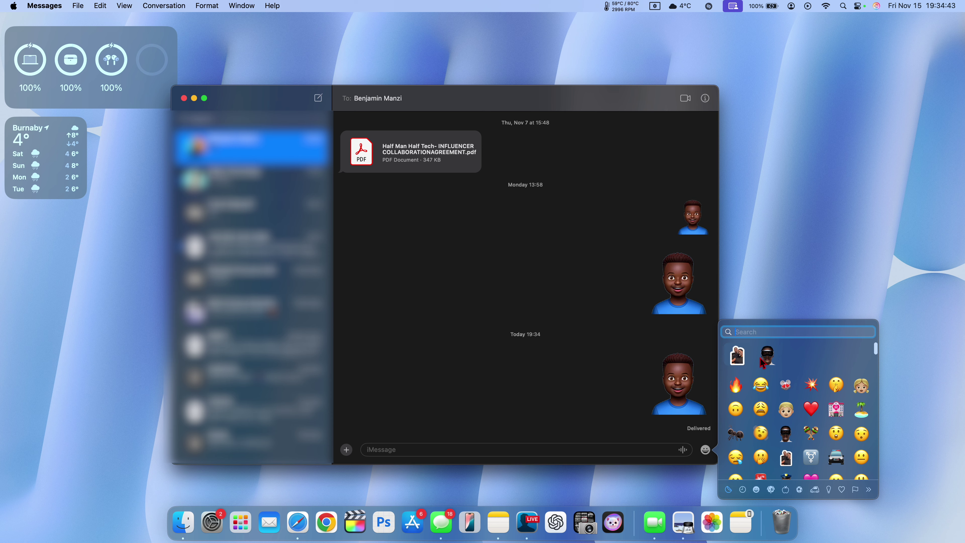
scroll(774, 357, "down", 10)
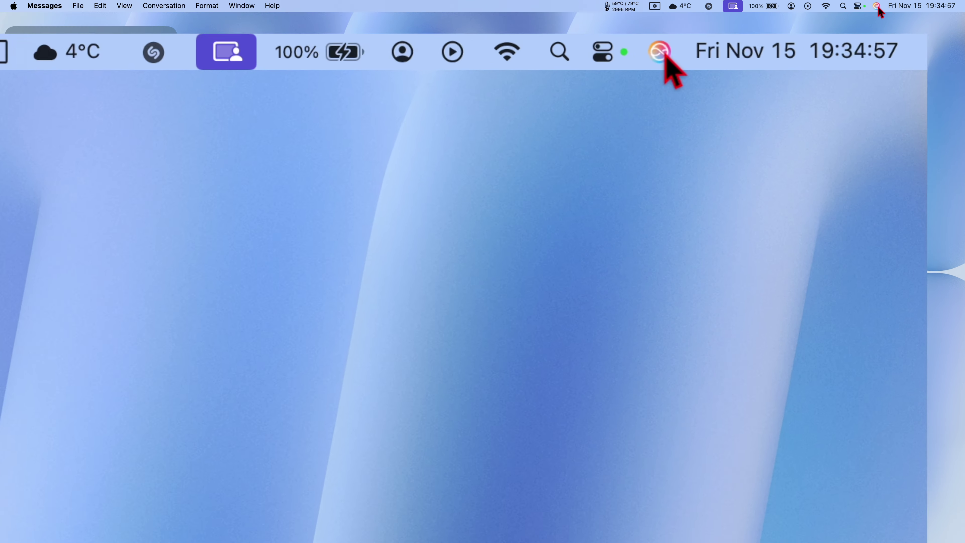
- Open Siri and start a voice request from its text prompt
left_click(877, 5)
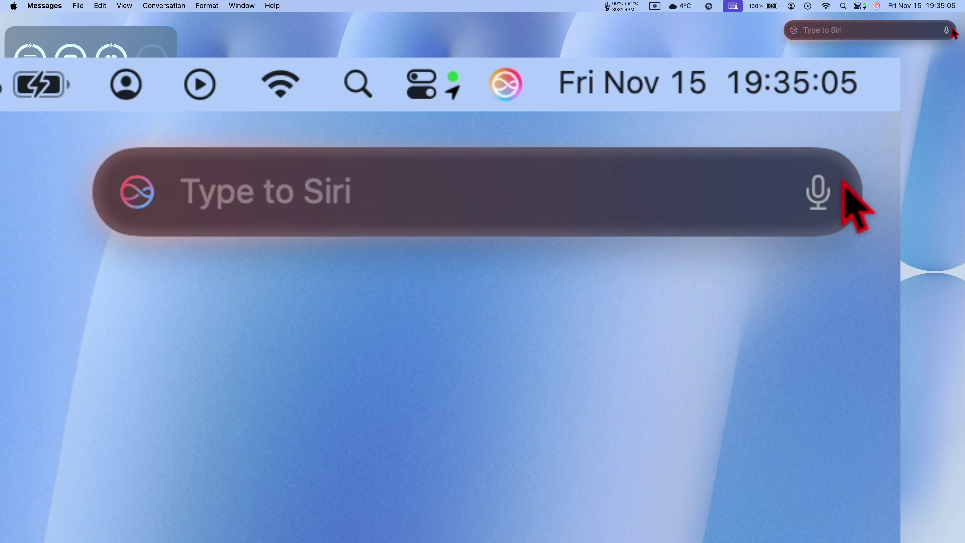
left_click(817, 189)
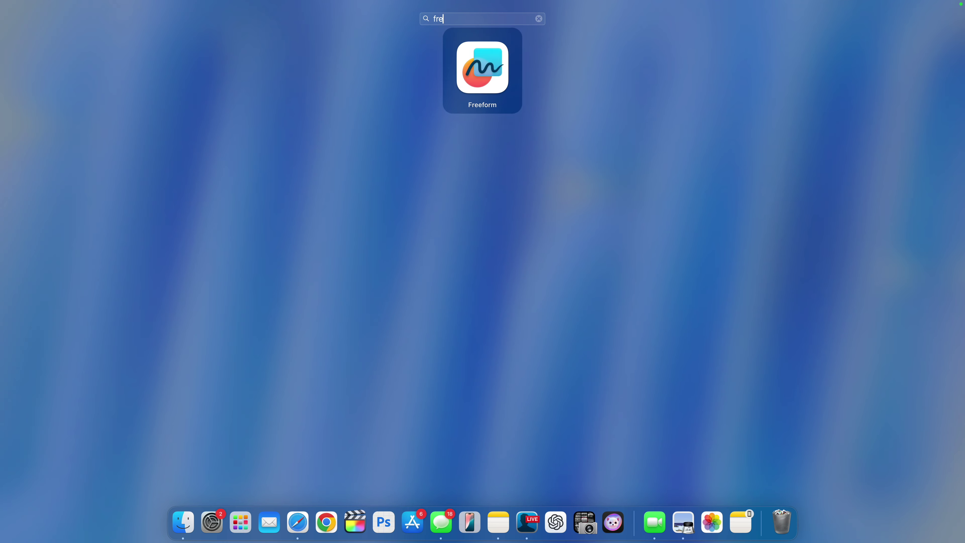
- Open Freeform, read through its What's New list from Image Playground to Enhanced Editing and minimise the window
left_click(488, 78)
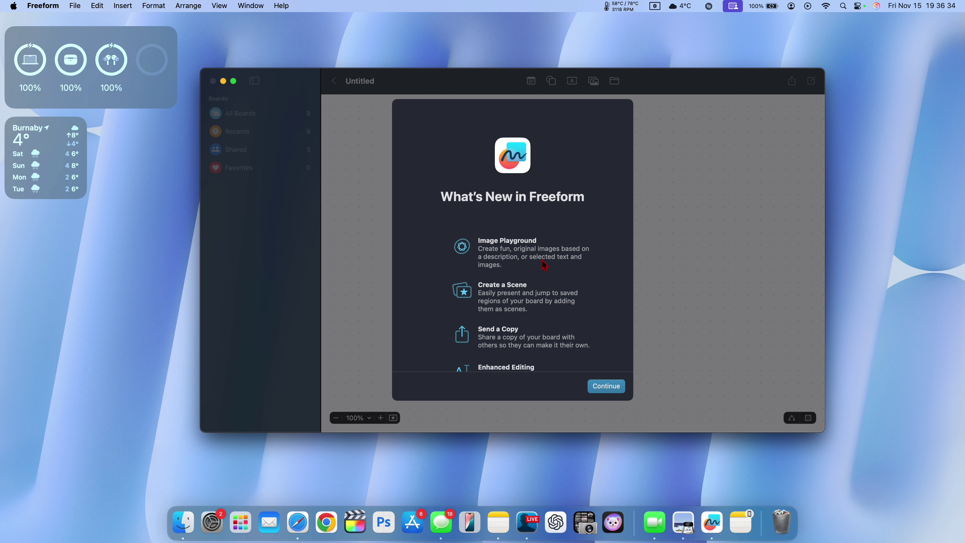
scroll(513, 260, "down", 2)
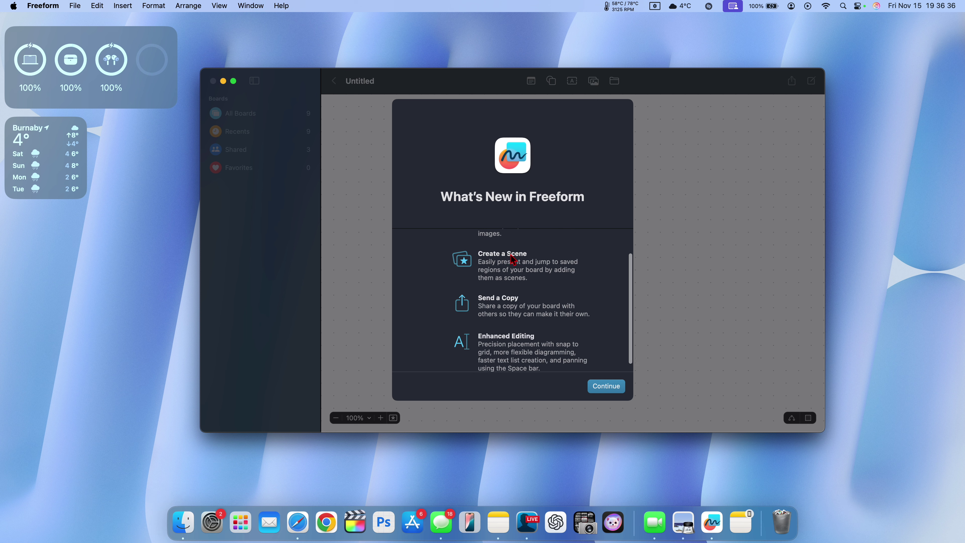
scroll(503, 267, "down", 1)
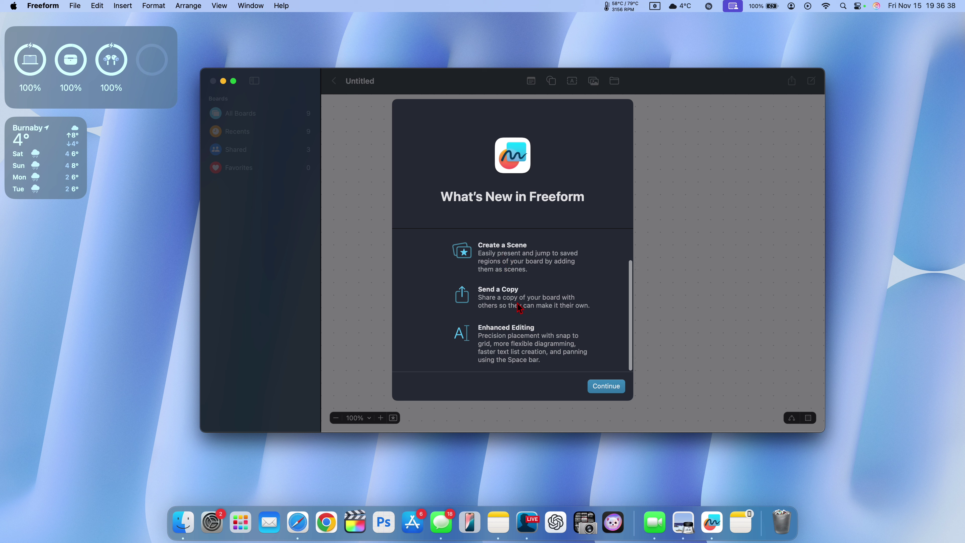
scroll(522, 344, "up", 2)
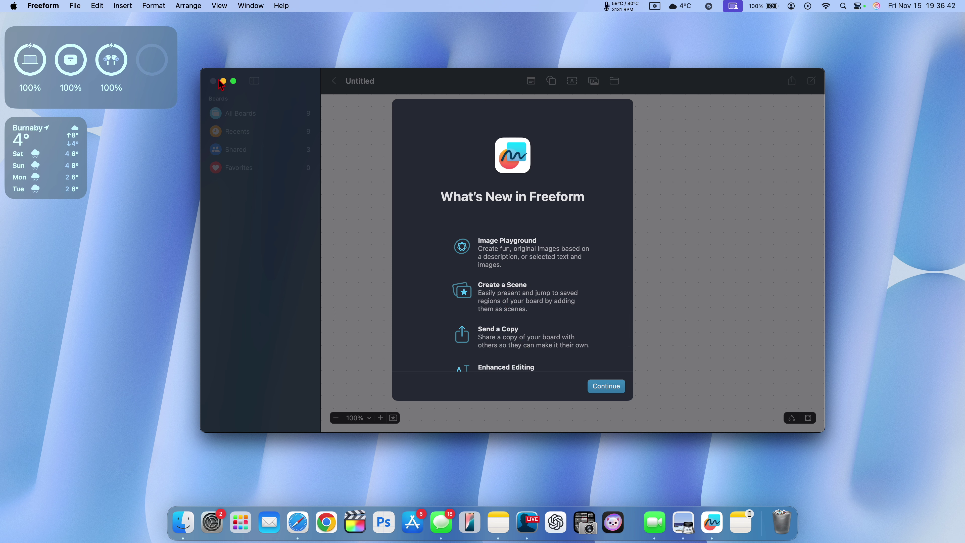
left_click(224, 84)
- Look through the pages of installed apps in Launchpad and close it
left_click(240, 523)
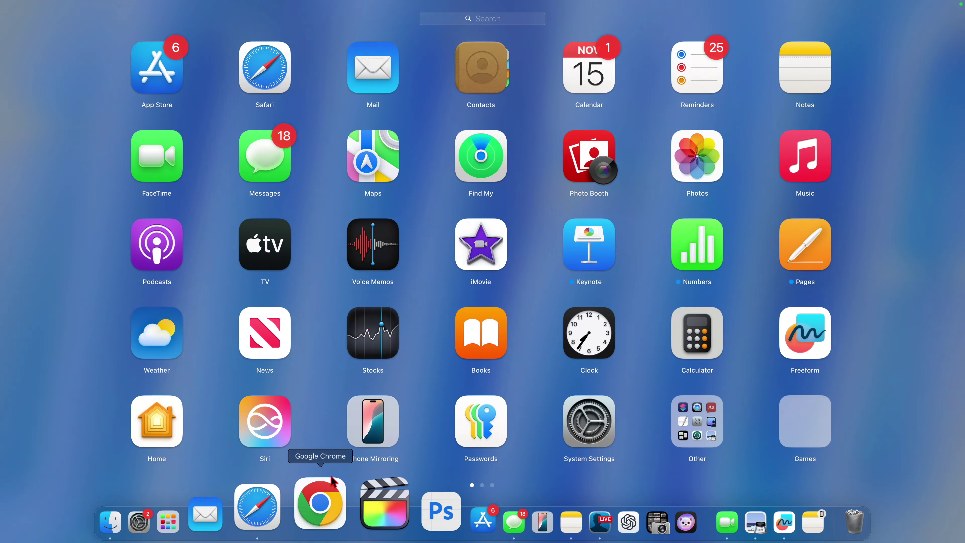
scroll(463, 144, "right", 3)
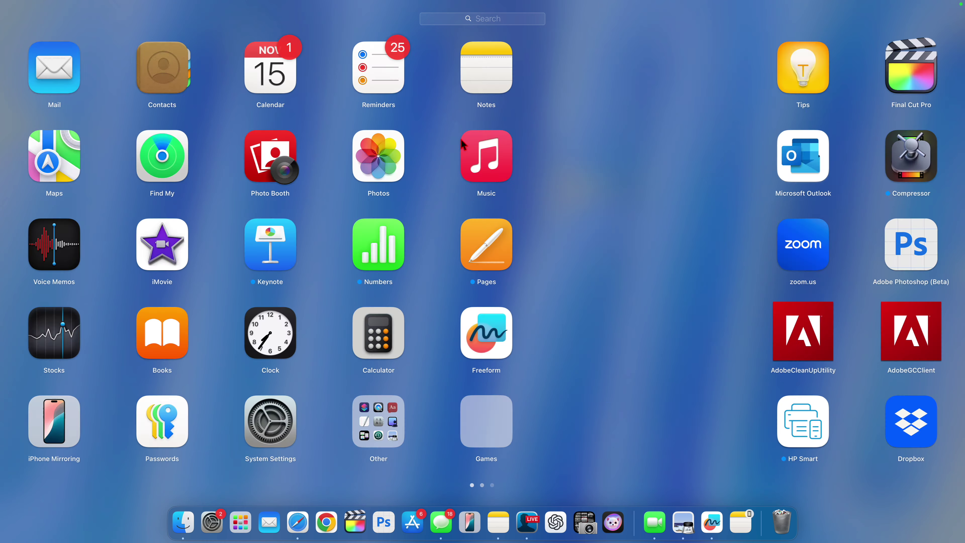
scroll(462, 144, "left", 3)
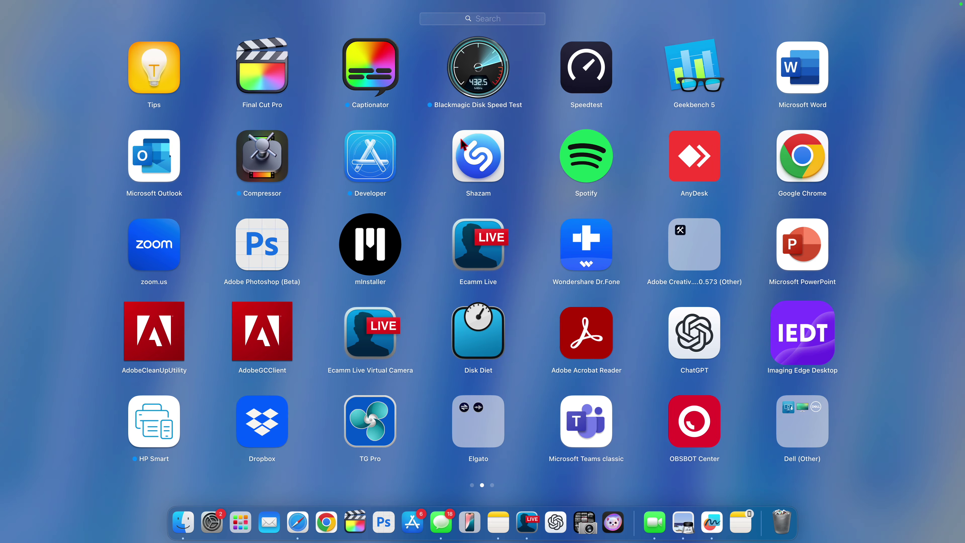
scroll(463, 143, "right", 6)
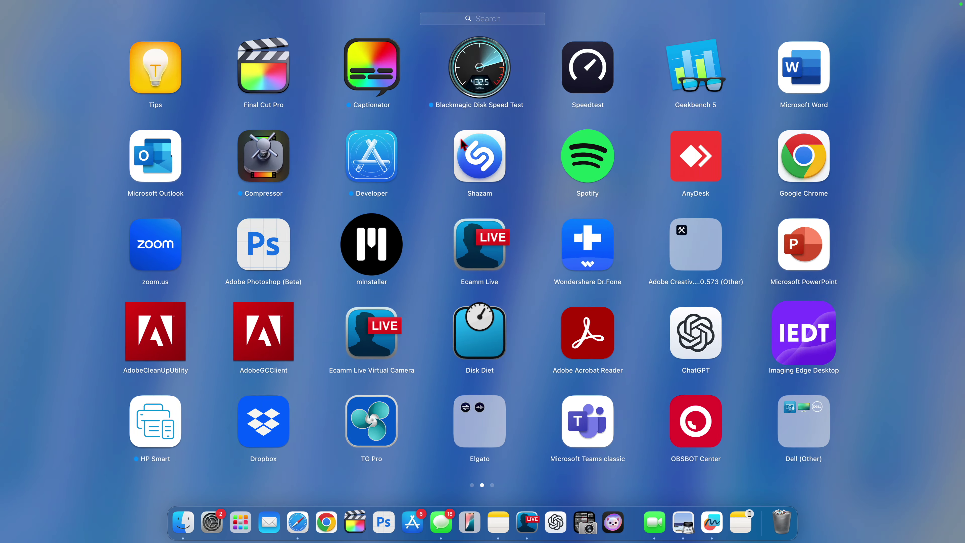
scroll(463, 145, "left", 6)
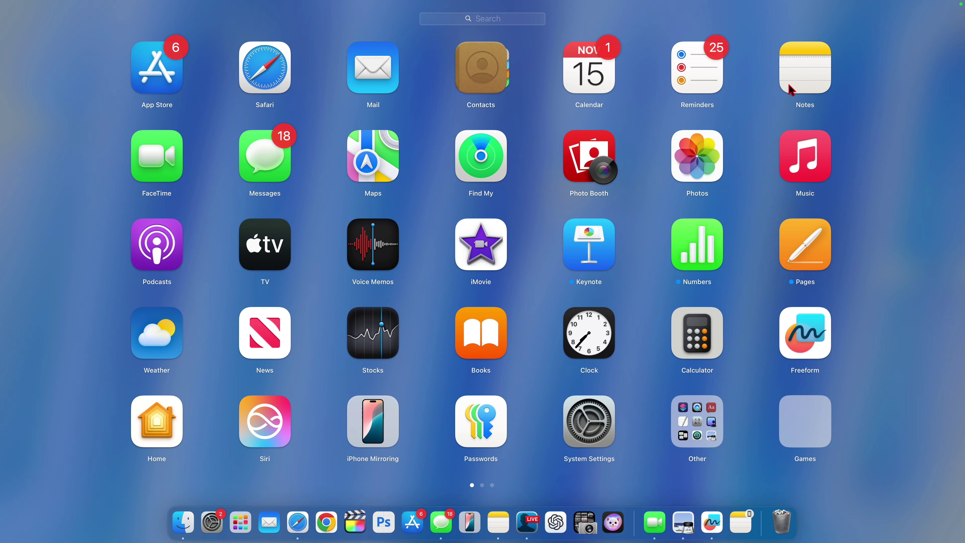
key("Escape")
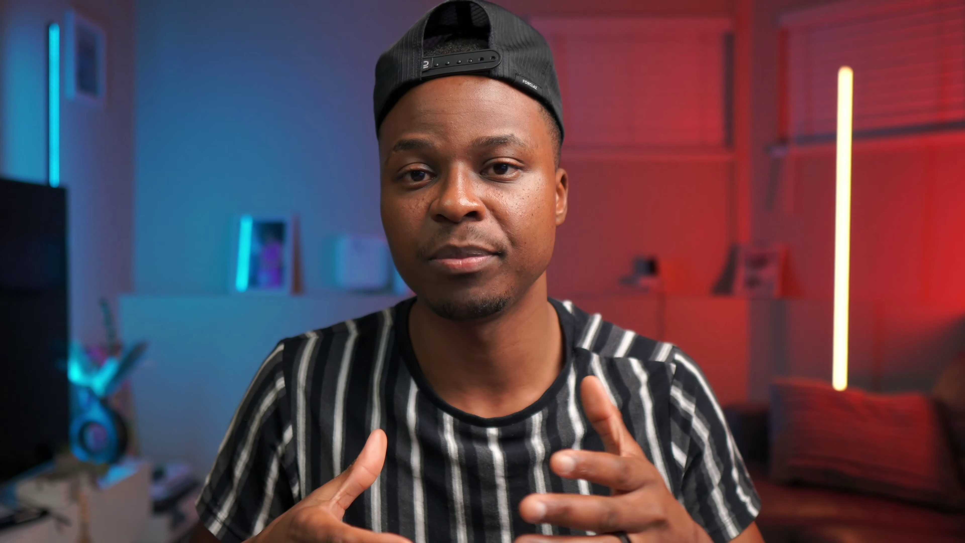